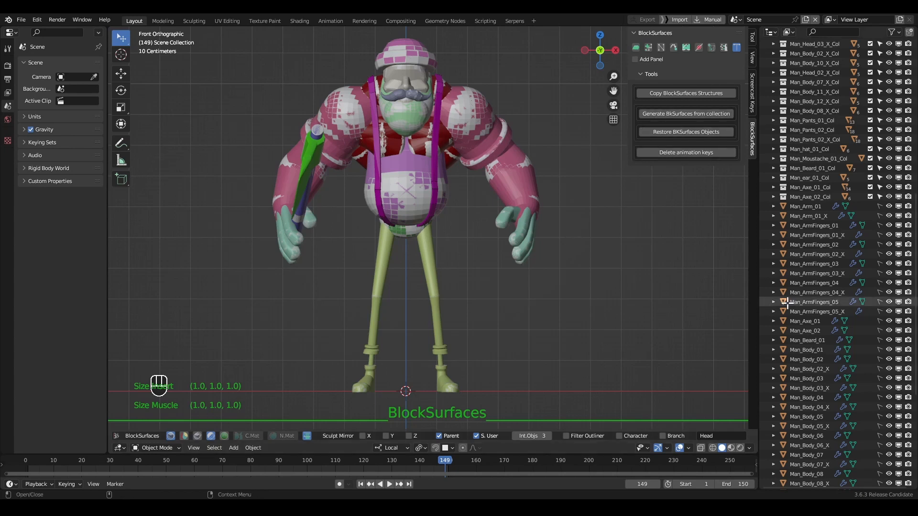
- Toggle the viewport visibility of Man_ArmFingers_01, Man_ArmFingers_02_X and Man_Arm_01 to check which surface each one controls
{"action": "left_click", "coordinate": [899, 225]}
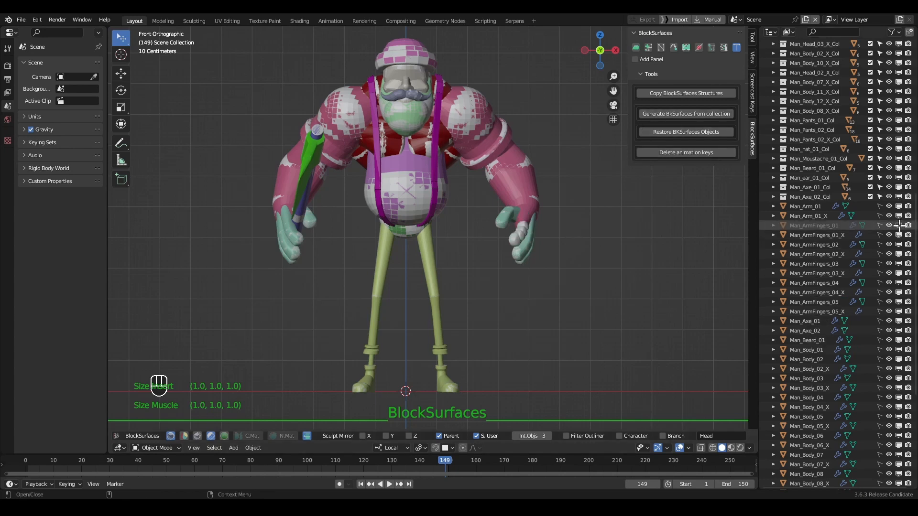
{"action": "left_click", "coordinate": [899, 226]}
{"action": "left_click", "coordinate": [899, 254]}
{"action": "left_click", "coordinate": [899, 254]}
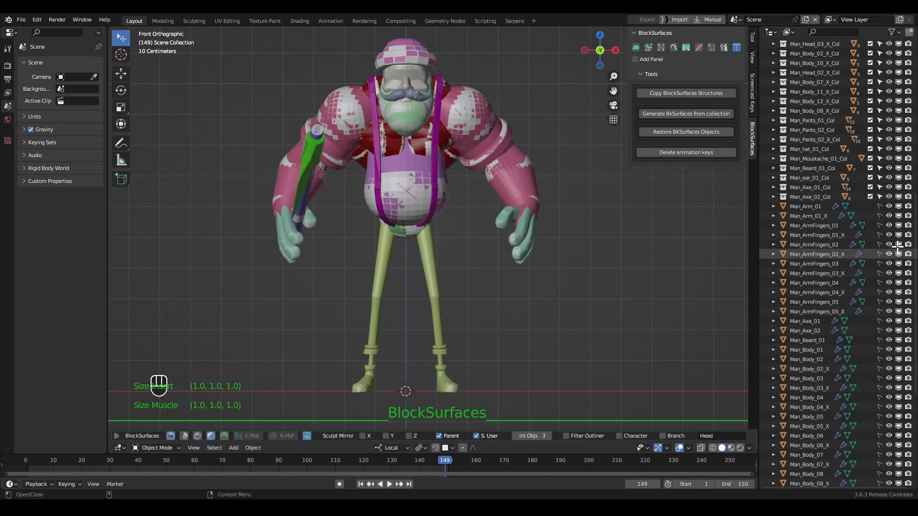
{"action": "left_click", "coordinate": [898, 206]}
{"action": "left_click", "coordinate": [899, 206]}
{"action": "left_click", "coordinate": [898, 206]}
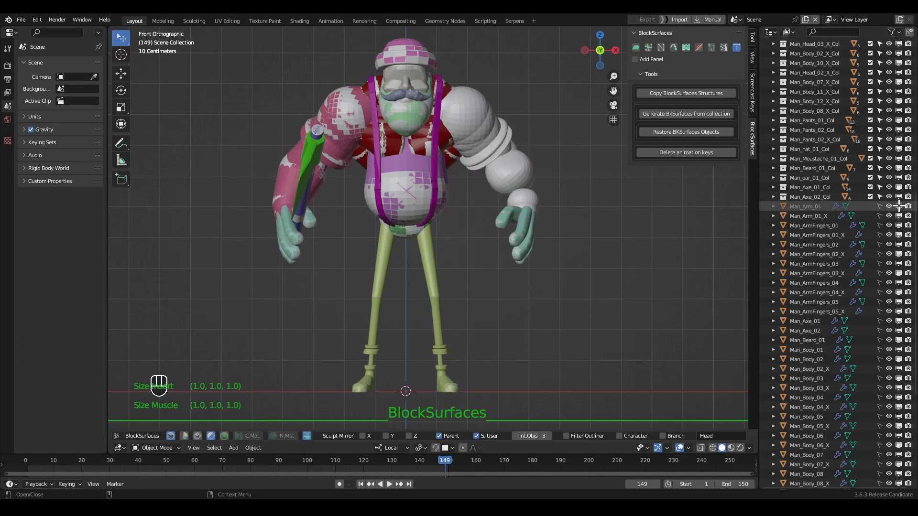
{"action": "left_click", "coordinate": [898, 206]}
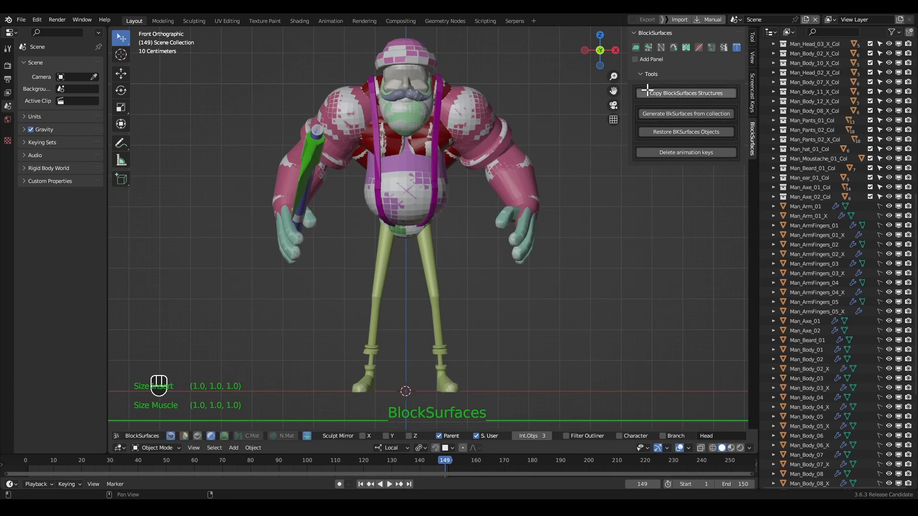
- Select all of the man character's objects and run Copy BlockSurfaces Structures on them
{"action": "middle_click_drag", "start_coordinate": [607, 137], "coordinate": [579, 154], "text": "shift"}
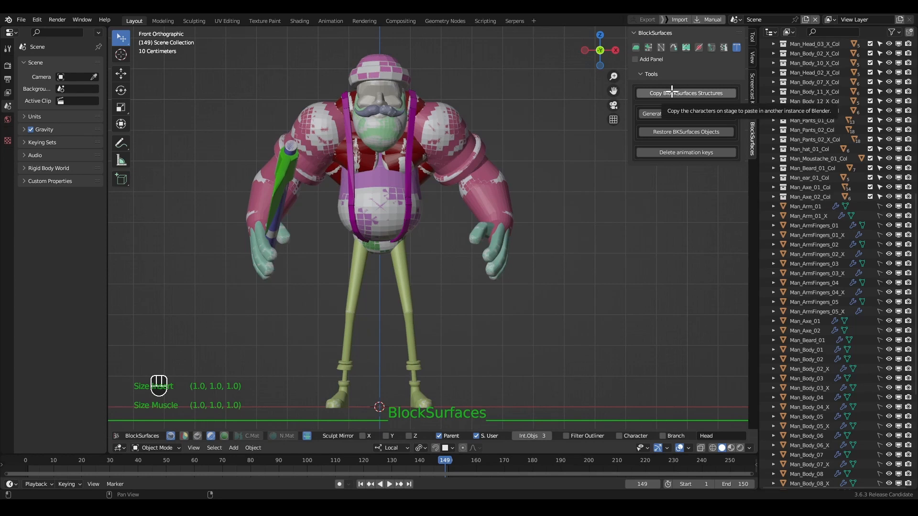
{"action": "key", "text": "a"}
{"action": "middle_click", "coordinate": [436, 189], "text": "alt"}
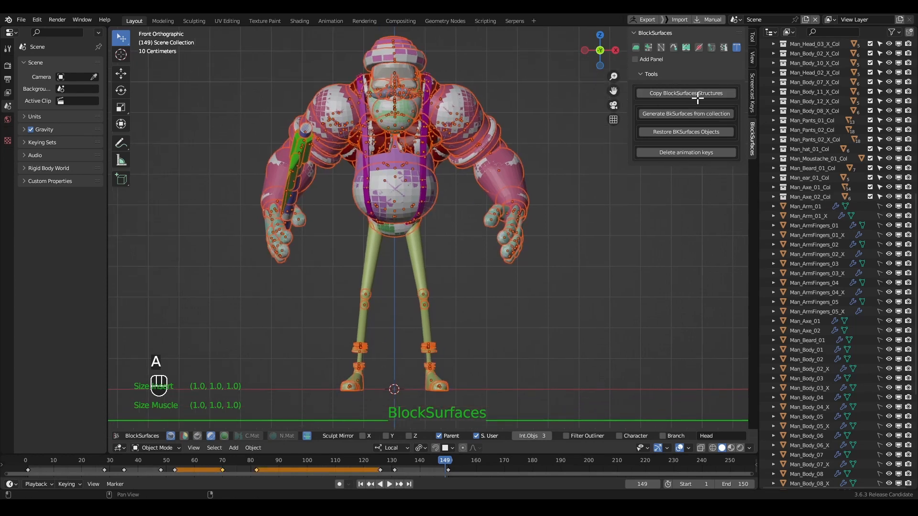
{"action": "left_click", "coordinate": [699, 94]}
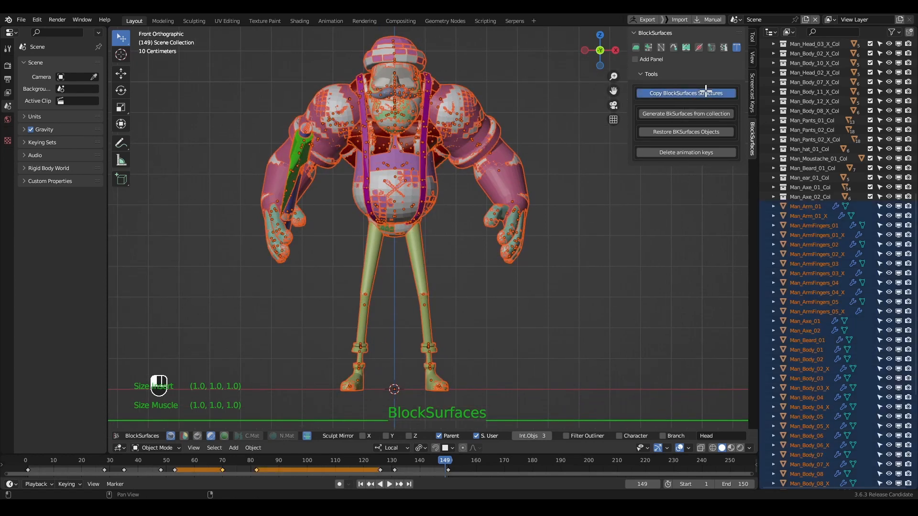
{"action": "left_click", "coordinate": [705, 92]}
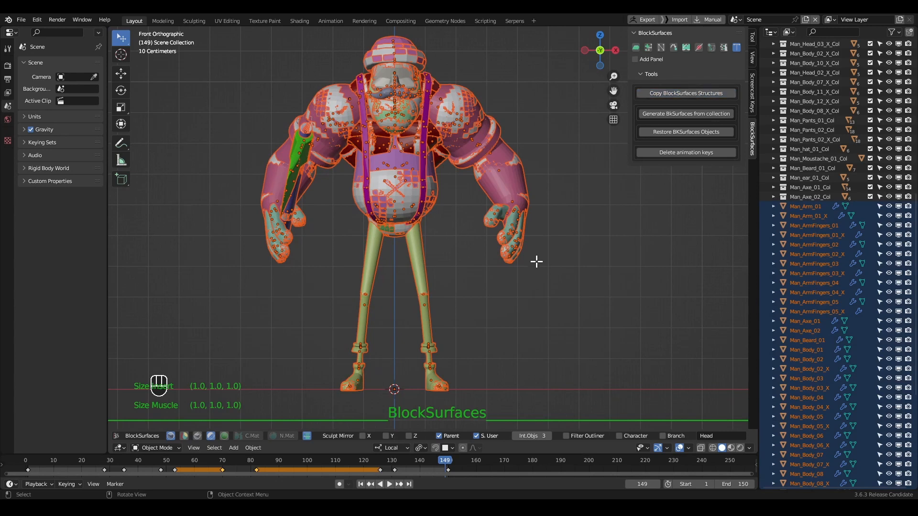
- Inspect the objects inside the Man_Body_02_Col collection in the outliner and collapse the collection again
{"action": "middle_click", "coordinate": [526, 231], "text": "alt"}
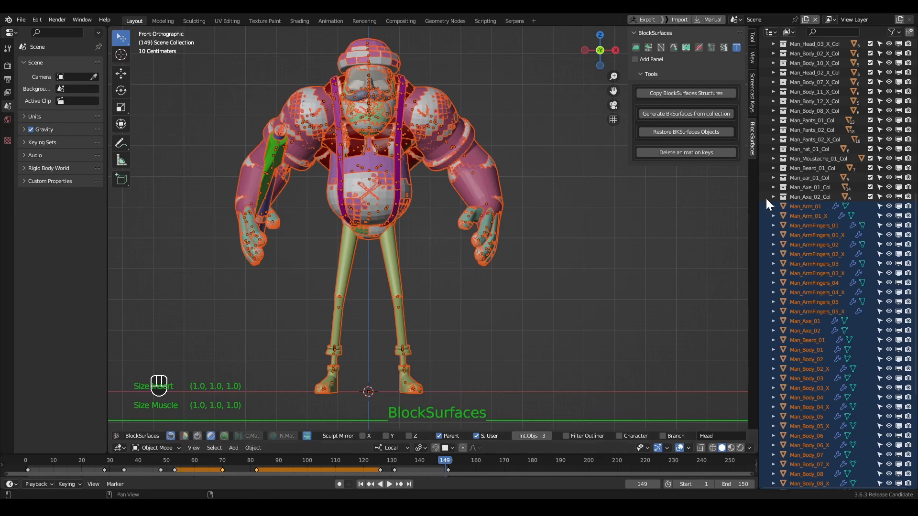
{"action": "scroll", "coordinate": [819, 187], "scroll_direction": "up", "scroll_amount": 12, "text": "alt"}
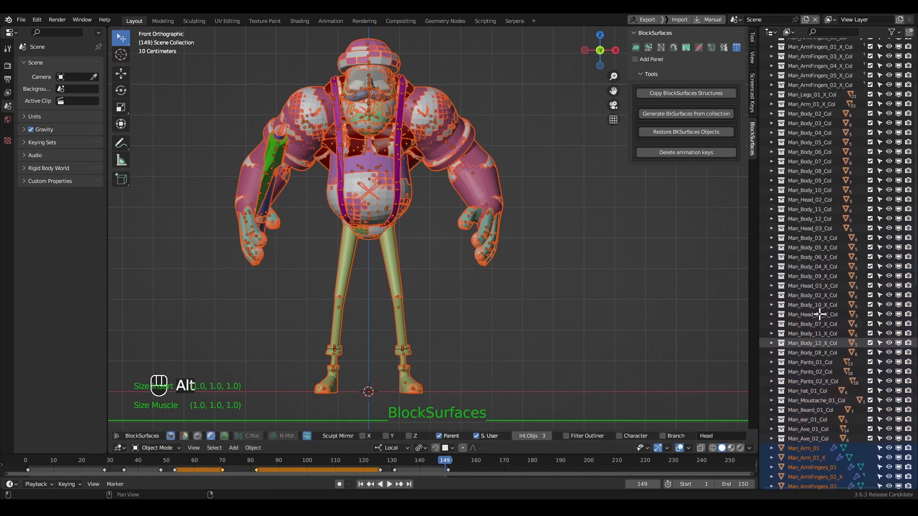
{"action": "middle_click_drag", "start_coordinate": [819, 192], "coordinate": [815, 282], "text": "alt"}
{"action": "left_click", "coordinate": [768, 204]}
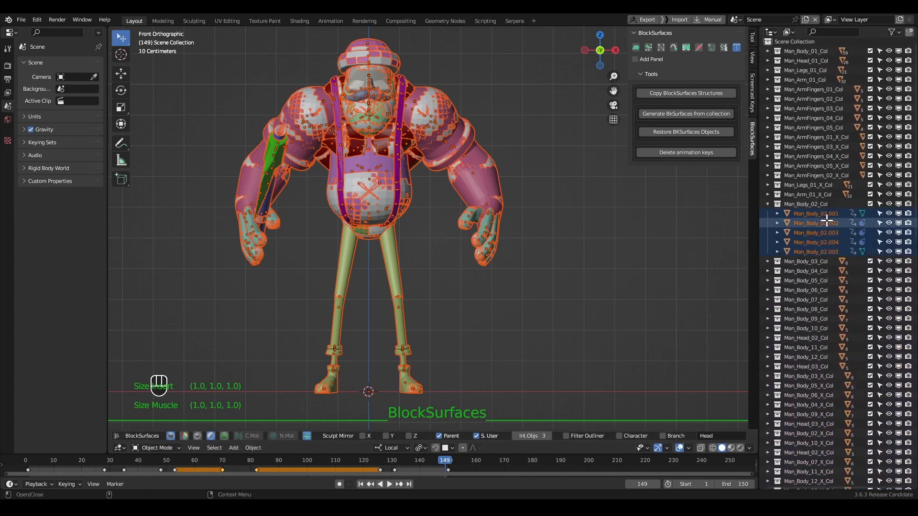
{"action": "left_click", "coordinate": [768, 204]}
{"action": "scroll", "coordinate": [813, 240], "scroll_direction": "down", "scroll_amount": 12, "text": "alt"}
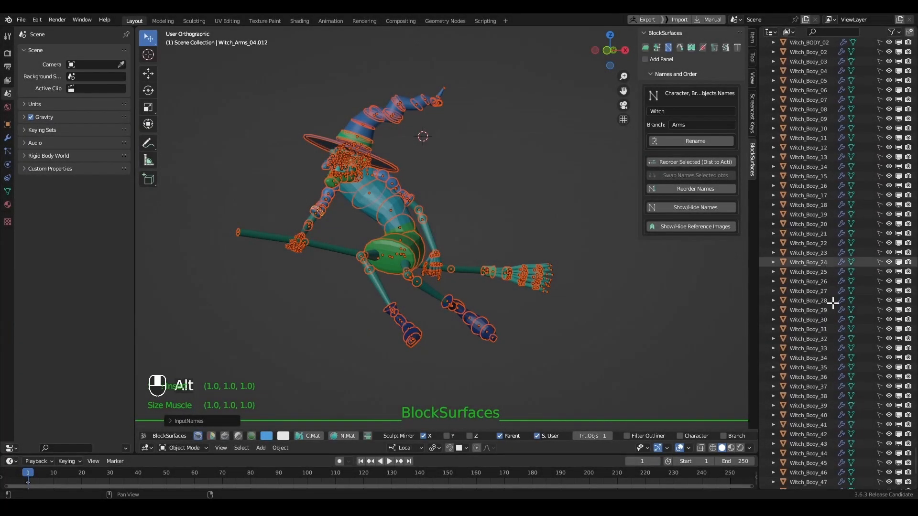
- Select the block Witch_Arms_01.003 at the witch's elbow and locate it in the outliner
{"action": "scroll", "coordinate": [812, 306], "scroll_direction": "up", "scroll_amount": 18, "text": "alt"}
{"action": "scroll", "coordinate": [780, 305], "scroll_direction": "up", "scroll_amount": 3, "text": "alt"}
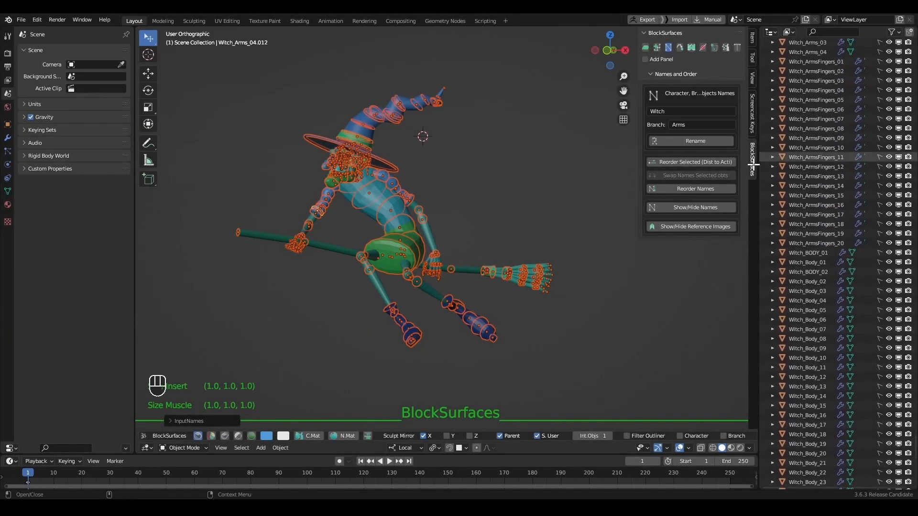
{"action": "left_click", "coordinate": [423, 218]}
{"action": "key", "text": "f"}
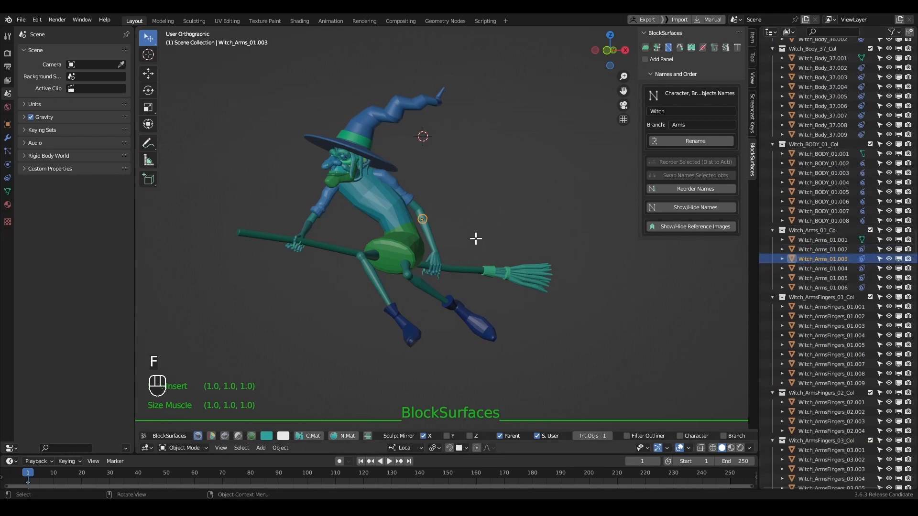
{"action": "middle_click_drag", "start_coordinate": [419, 199], "coordinate": [488, 204]}
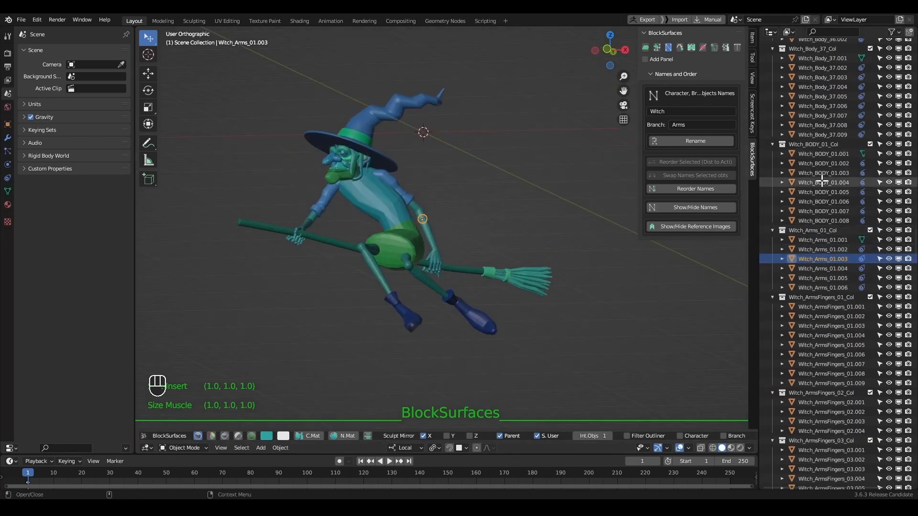
- Box-select all blocks of the witch and her broom and copy the objects
{"action": "left_click", "coordinate": [562, 250]}
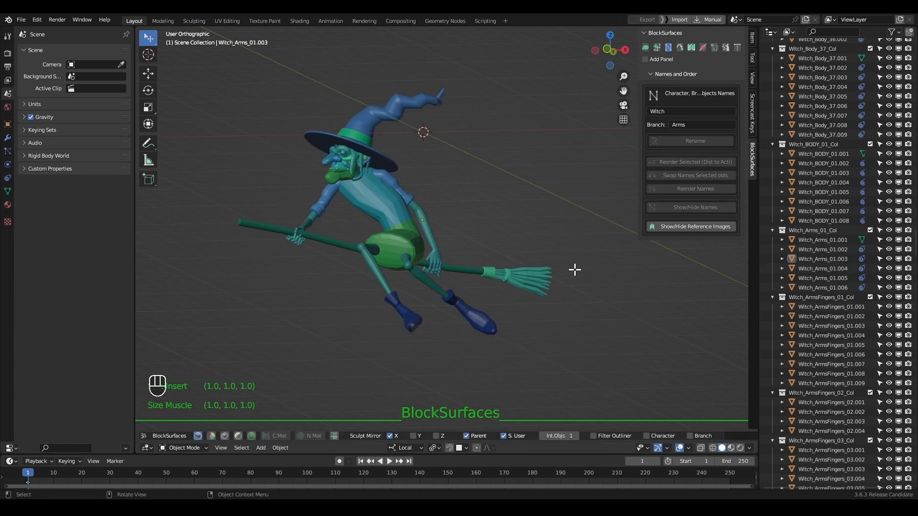
{"action": "middle_click_drag", "start_coordinate": [574, 268], "coordinate": [581, 296]}
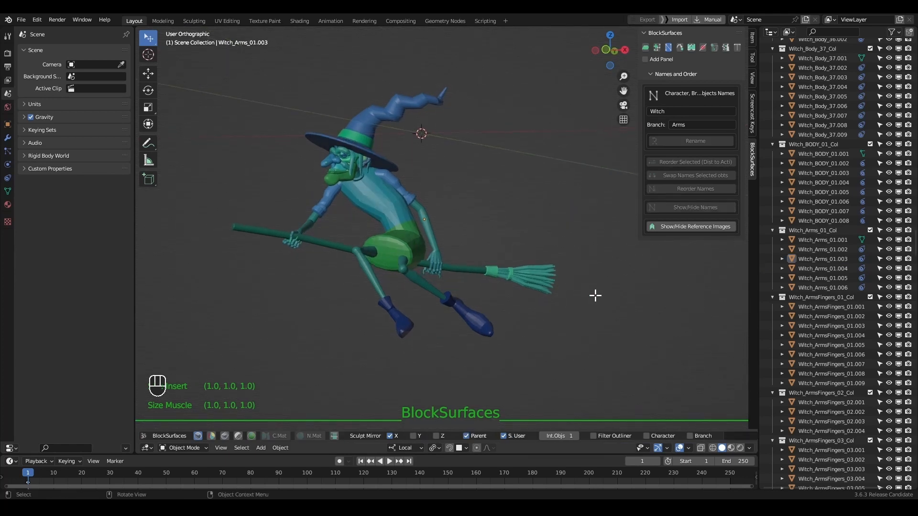
{"action": "key", "text": "b"}
{"action": "left_click_drag", "start_coordinate": [585, 63], "coordinate": [210, 353]}
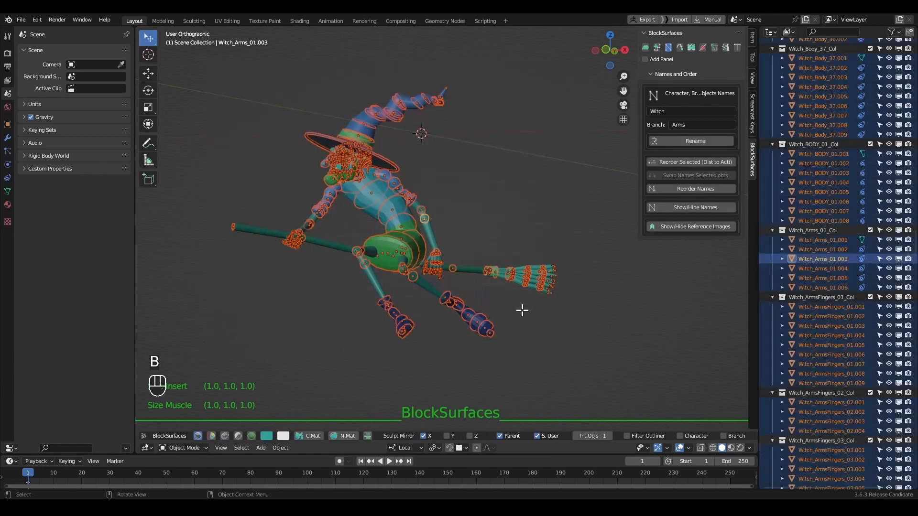
{"action": "key", "text": "g"}
{"action": "right_click", "coordinate": [493, 292]}
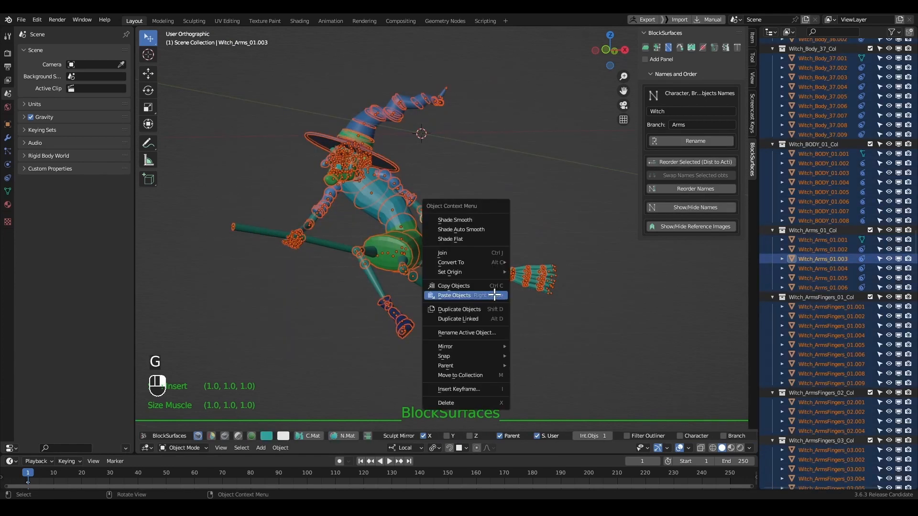
{"action": "left_click", "coordinate": [463, 286]}
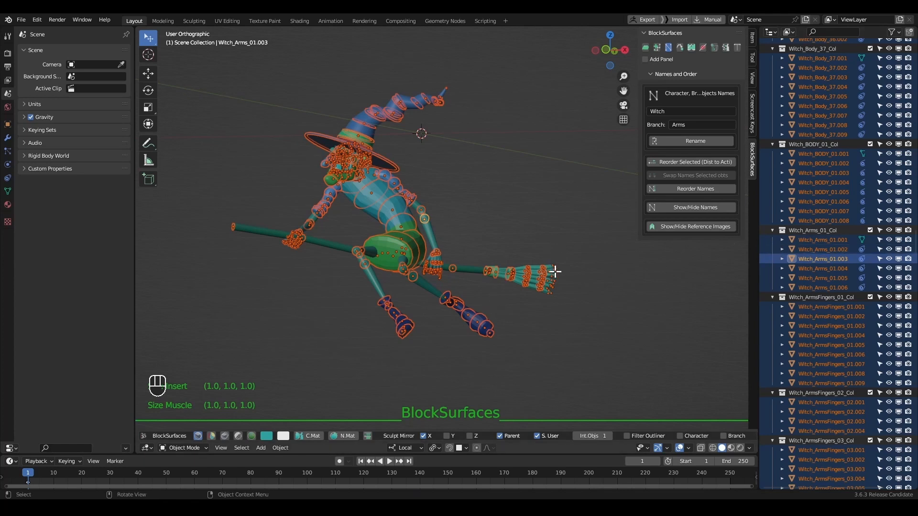
- Run Copy BlockSurfaces Structures on the selected witch character
{"action": "left_click", "coordinate": [737, 47]}
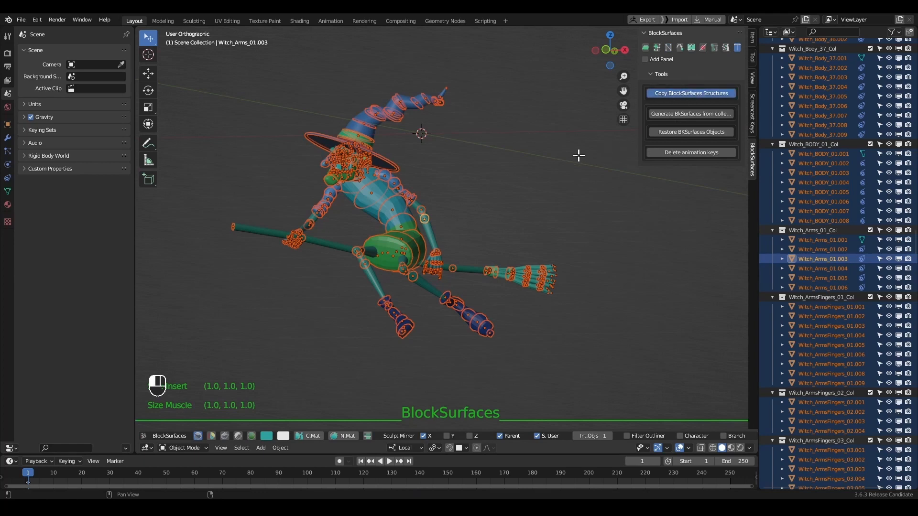
{"action": "left_click_drag", "start_coordinate": [538, 203], "coordinate": [522, 222], "text": "alt"}
{"action": "right_click_drag", "start_coordinate": [522, 222], "coordinate": [535, 227], "text": "alt"}
{"action": "middle_click_drag", "start_coordinate": [462, 241], "coordinate": [481, 236], "text": "alt"}
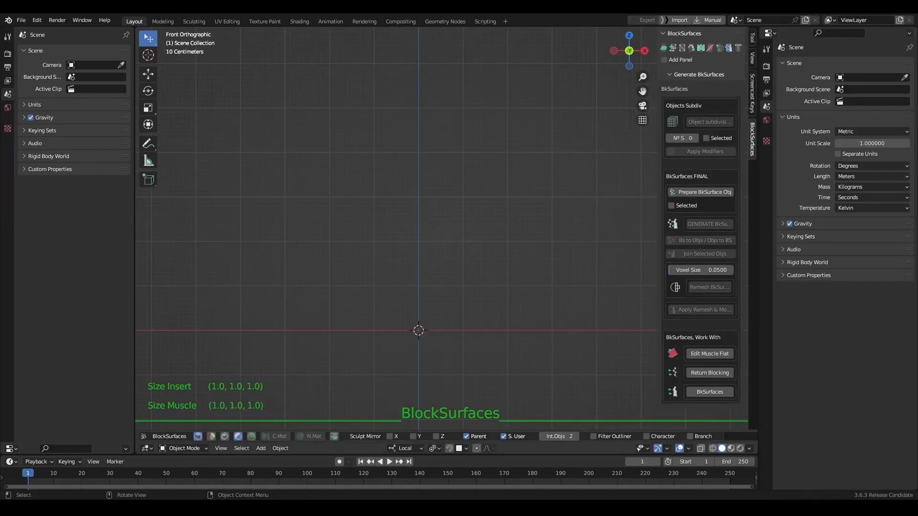
- Paste the copied witch into the empty scene of the other Blender instance and display her in colour
{"action": "middle_click_drag", "start_coordinate": [455, 256], "coordinate": [440, 265], "text": "shift"}
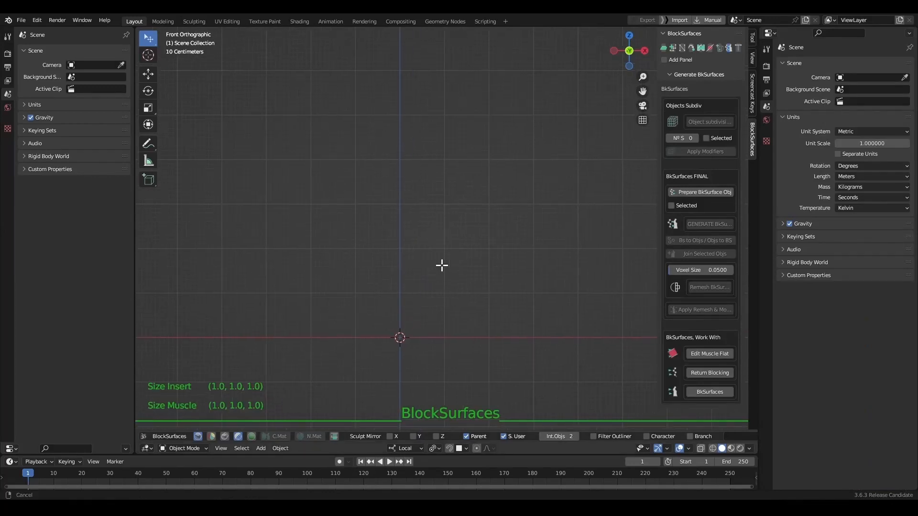
{"action": "right_click", "coordinate": [463, 241]}
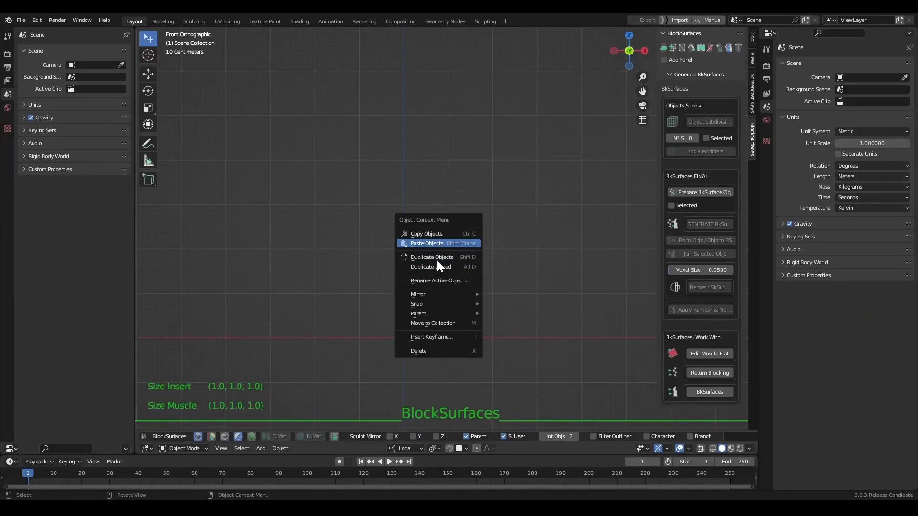
{"action": "left_click", "coordinate": [429, 244]}
{"action": "middle_click_drag", "start_coordinate": [539, 272], "coordinate": [419, 92], "text": "ctrl"}
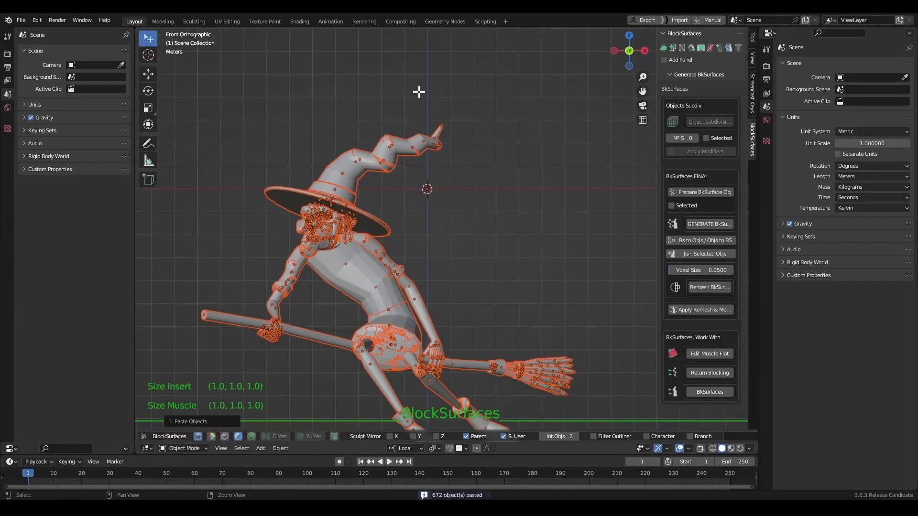
{"action": "left_click", "coordinate": [213, 436]}
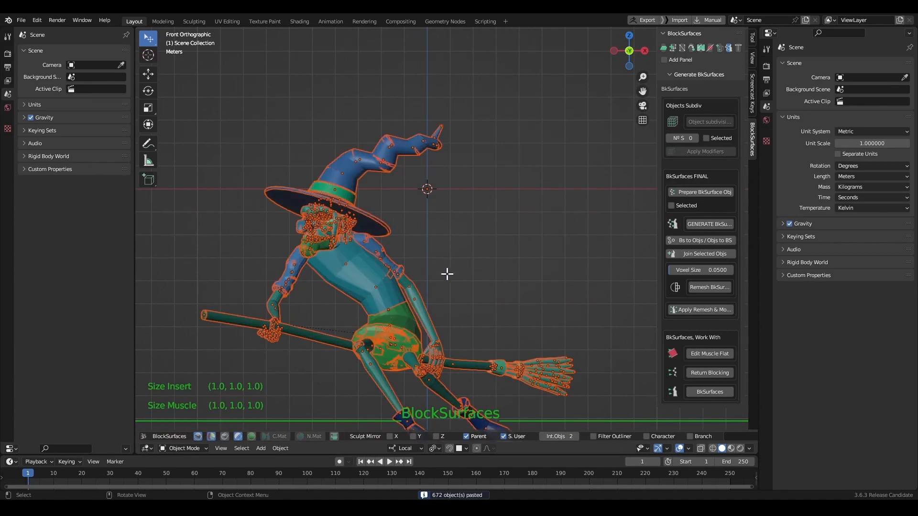
- Deselect the pasted witch and change the scene properties editor beside the viewport into an Outliner
{"action": "left_click", "coordinate": [465, 262]}
{"action": "middle_click_drag", "start_coordinate": [465, 263], "coordinate": [434, 194], "text": "shift"}
{"action": "key", "text": "shift+F9"}
{"action": "left_click", "coordinate": [432, 196]}
- Switch picking from the witch's surfaces to her blocks and select the torso block Witch_Body_37.004
{"action": "left_click", "coordinate": [477, 268]}
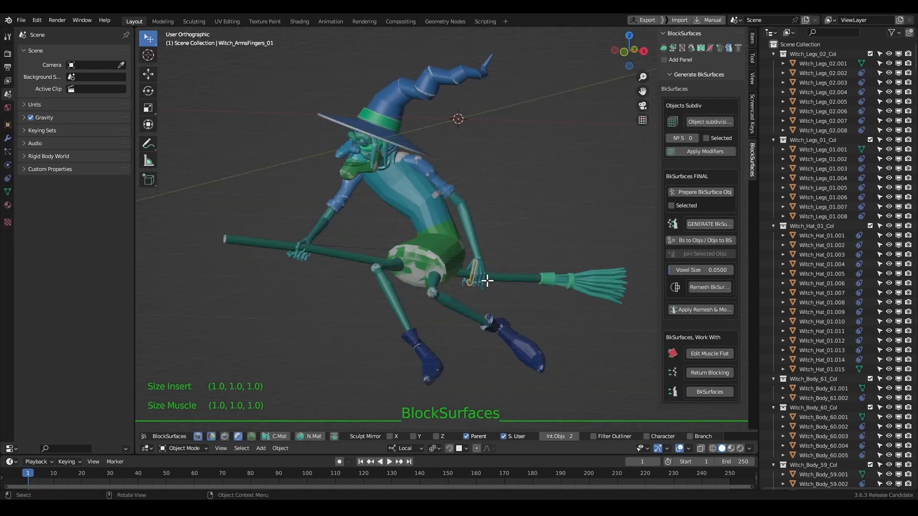
{"action": "left_click", "coordinate": [419, 203]}
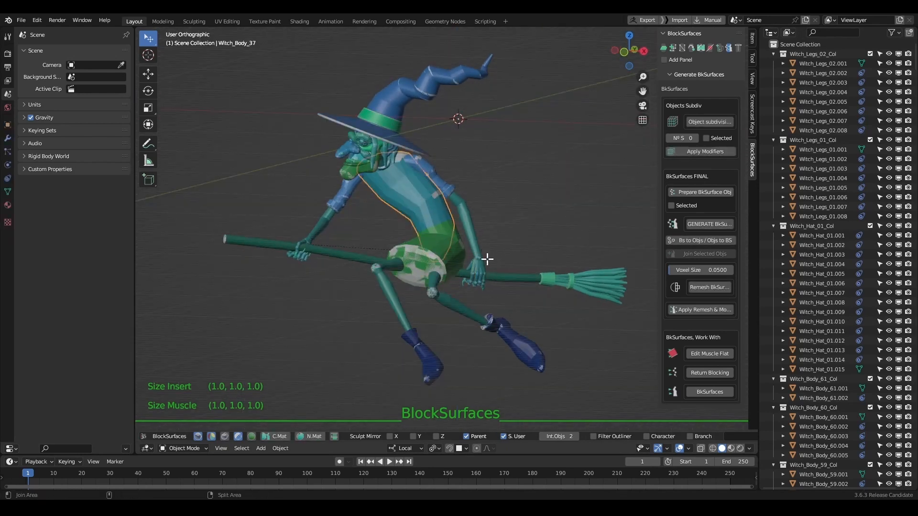
{"action": "key", "text": "shift+w"}
{"action": "left_click", "coordinate": [408, 259]}
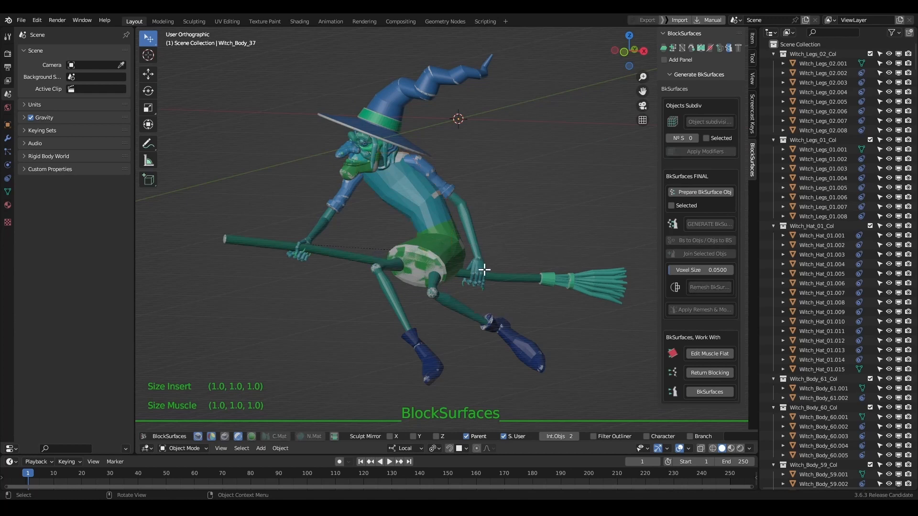
{"action": "left_click", "coordinate": [436, 223]}
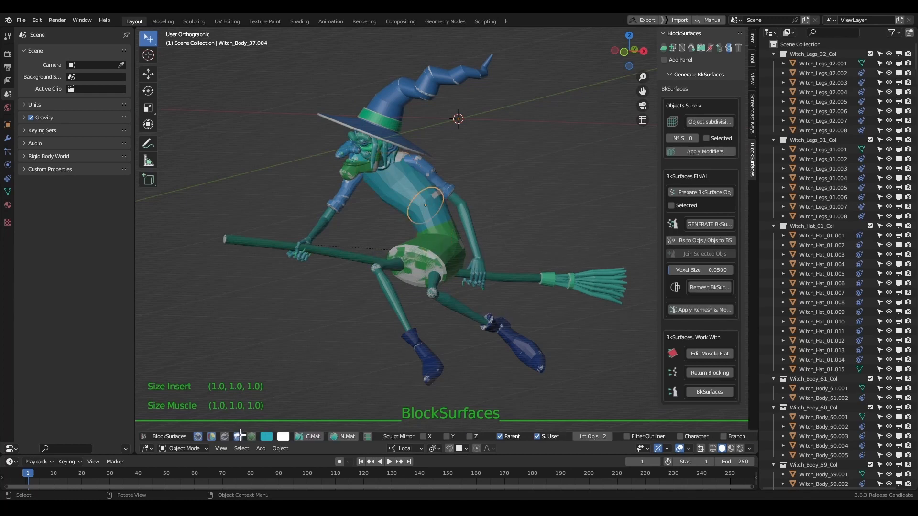
- Select the hip block Witch_Body_37.001, move the witch away from the origin in front view and rotate her freely with trackball rotation
{"action": "left_click", "coordinate": [245, 437]}
{"action": "left_click", "coordinate": [479, 270]}
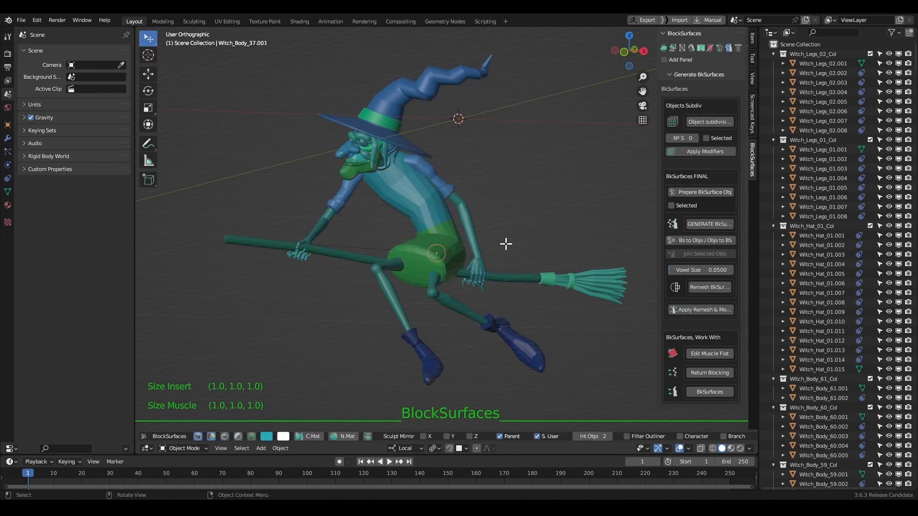
{"action": "scroll", "coordinate": [531, 248], "scroll_direction": "down", "scroll_amount": 4}
{"action": "key", "text": "KP_1"}
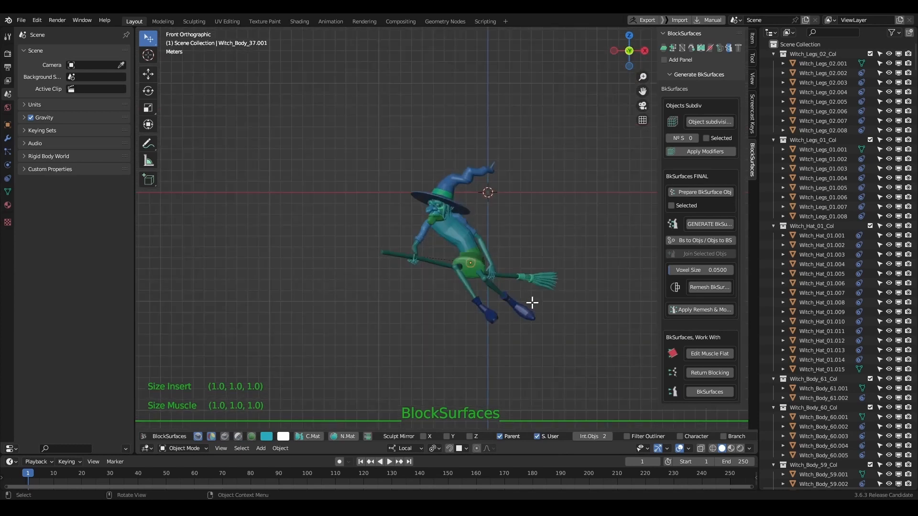
{"action": "key", "text": "g"}
{"action": "left_click", "coordinate": [388, 300]}
{"action": "key", "text": "r"}
{"action": "key", "text": "r"}
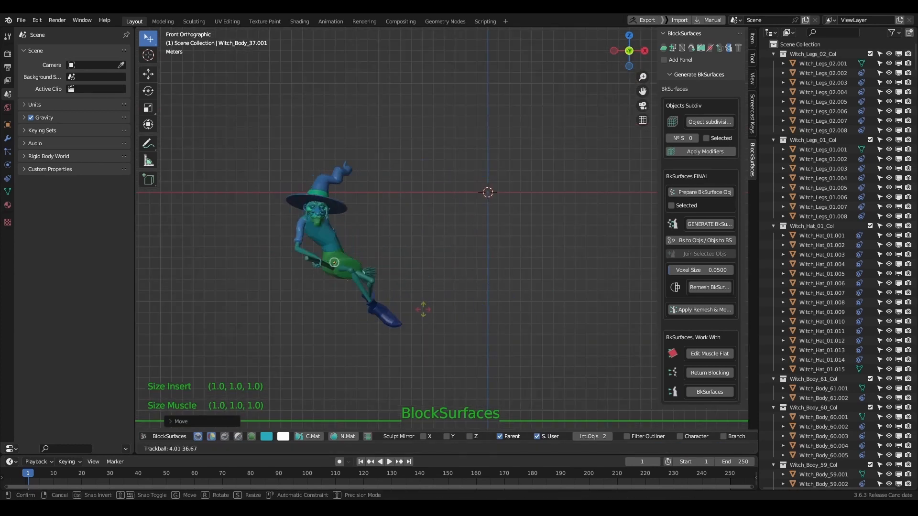
{"action": "left_click", "coordinate": [483, 333]}
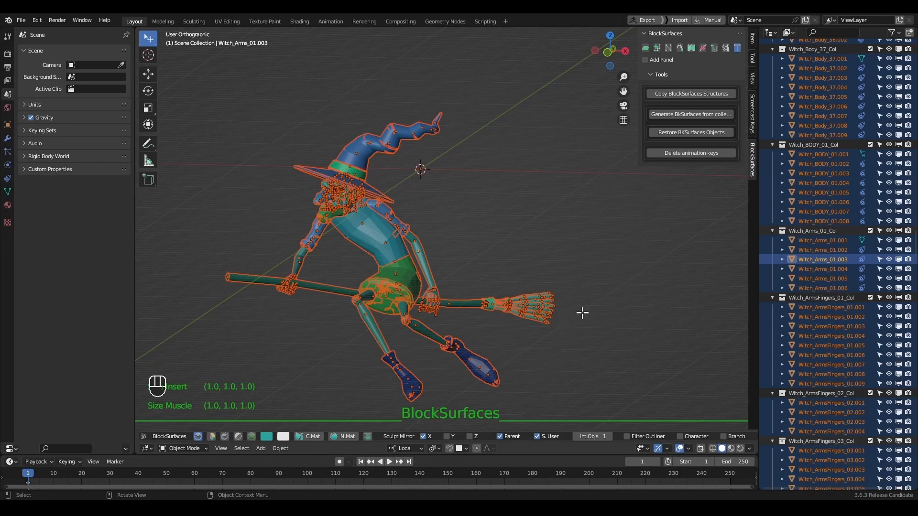
- Box-select the entire witch in the source scene and rename the character to Witch2
{"action": "left_click", "coordinate": [570, 275]}
{"action": "scroll", "coordinate": [532, 306], "scroll_direction": "down", "scroll_amount": 2}
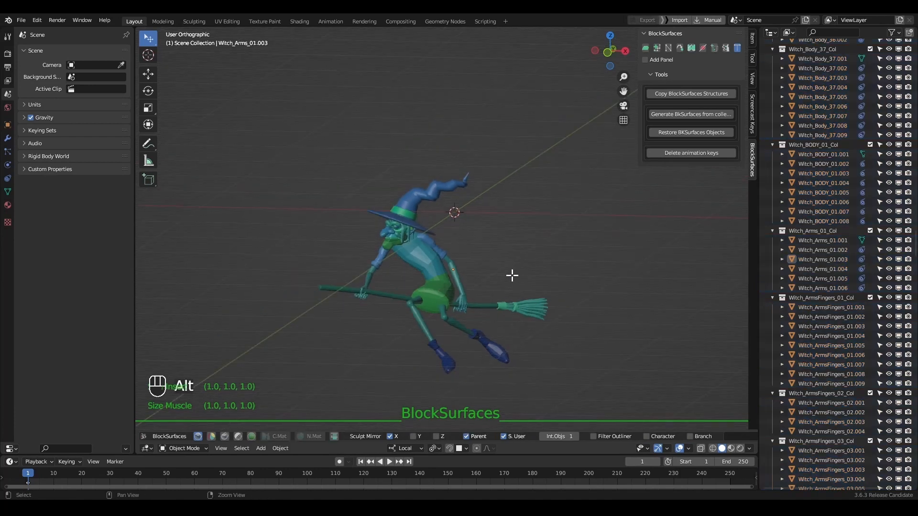
{"action": "middle_click_drag", "start_coordinate": [512, 274], "coordinate": [488, 217], "text": "alt"}
{"action": "key", "text": "b"}
{"action": "left_click_drag", "start_coordinate": [550, 98], "coordinate": [419, 310]}
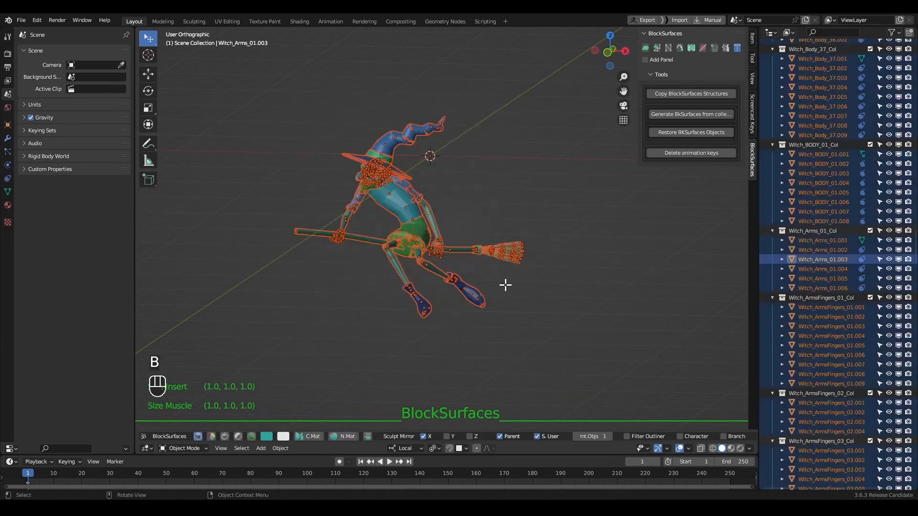
{"action": "key", "text": "F2"}
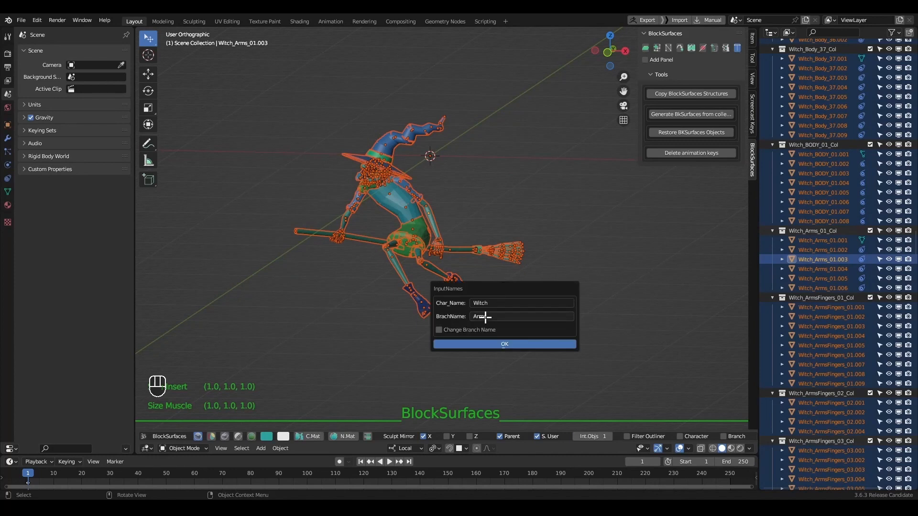
{"action": "left_click", "coordinate": [504, 302]}
{"action": "key", "text": "End"}
{"action": "type", "text": "2"}
{"action": "left_click", "coordinate": [503, 343]}
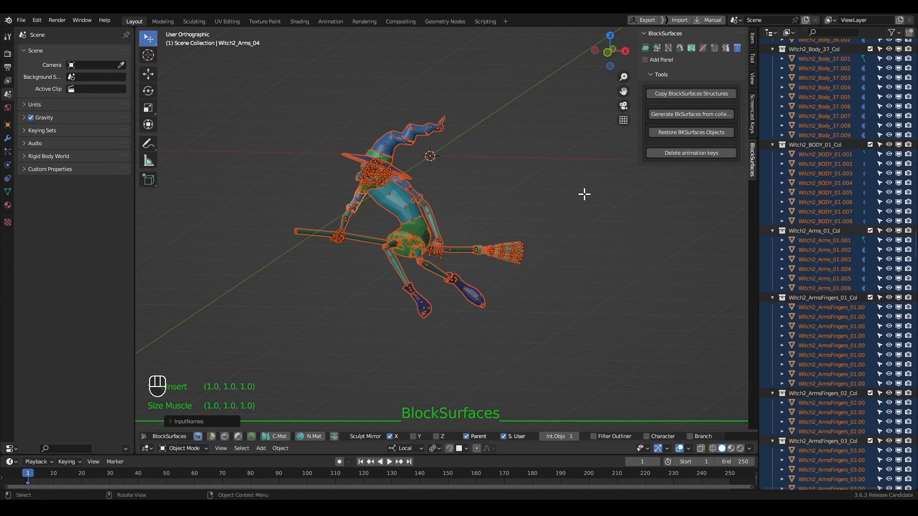
- Copy the Witch2 BlockSurfaces structures, paste them into the other Blender instance beside the first witch and deselect them
{"action": "left_click", "coordinate": [714, 93]}
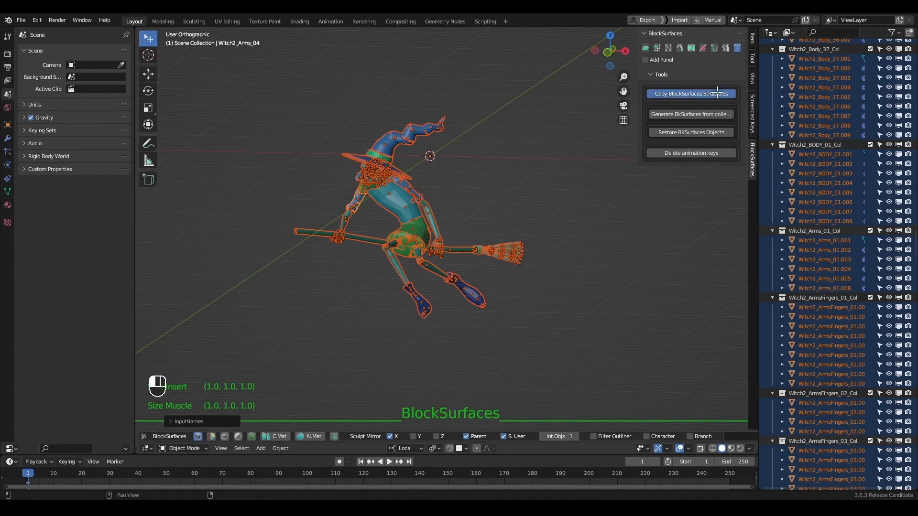
{"action": "middle_click_drag", "start_coordinate": [437, 263], "coordinate": [412, 265]}
{"action": "right_click", "coordinate": [458, 244]}
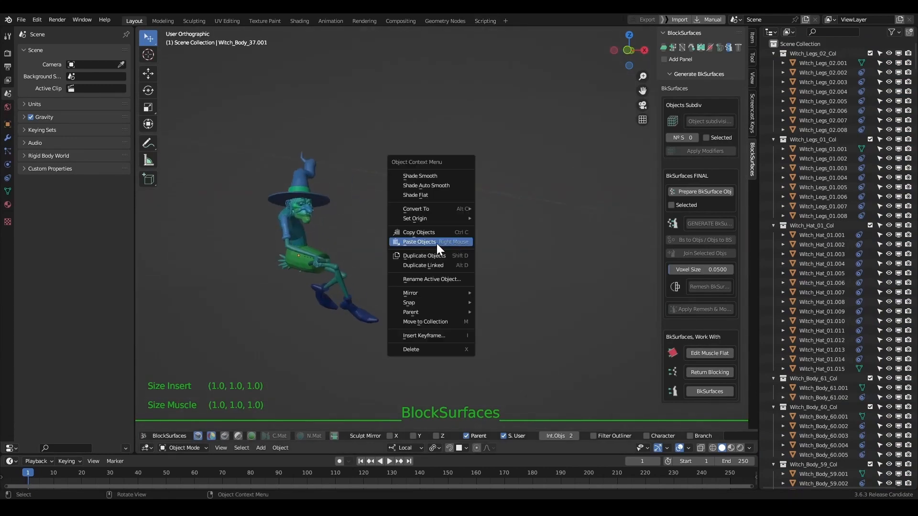
{"action": "key", "text": "Return"}
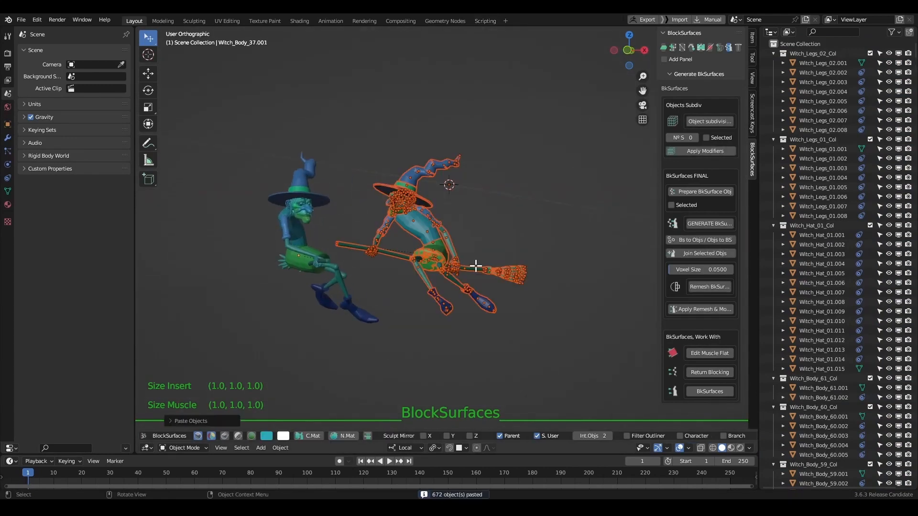
{"action": "left_click", "coordinate": [445, 324]}
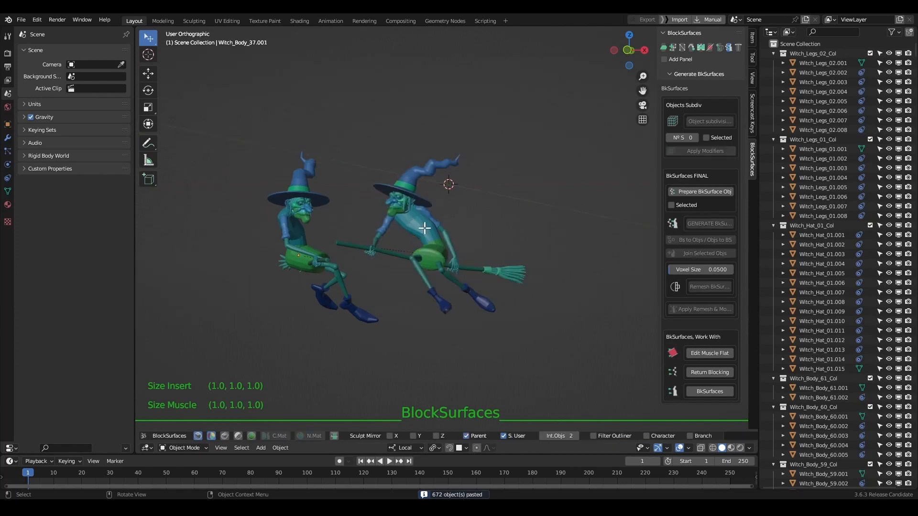
- Select the surface Witch2_ArmsFingers_01, restart the BlockSurfaces mode and switch picking to Blocking Mode
{"action": "left_click", "coordinate": [451, 264]}
{"action": "key", "text": "ctrl+alt+shift+b"}
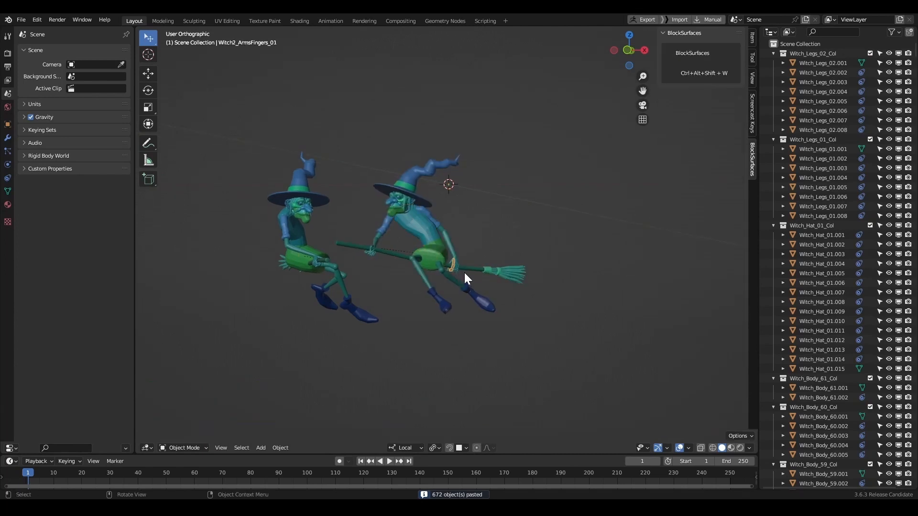
{"action": "key", "text": "ctrl+alt+shift+b"}
{"action": "key", "text": "shift+q"}
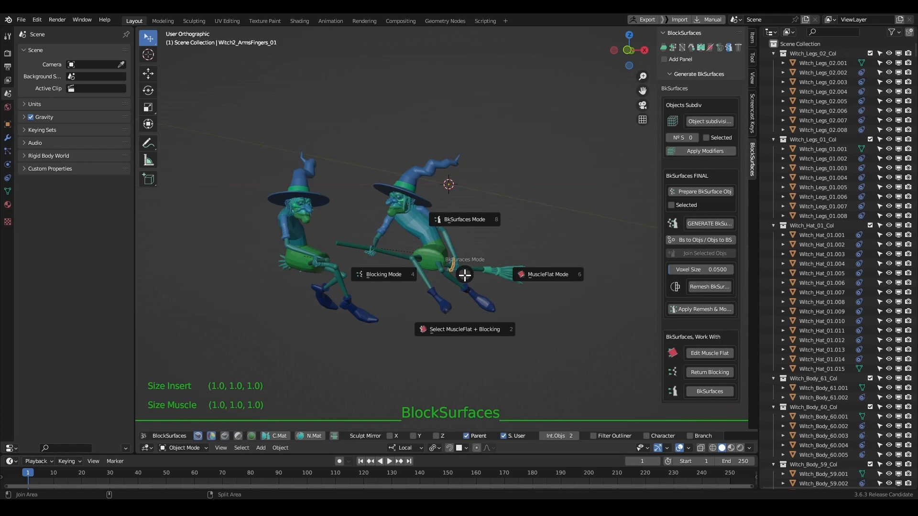
{"action": "left_click", "coordinate": [377, 275]}
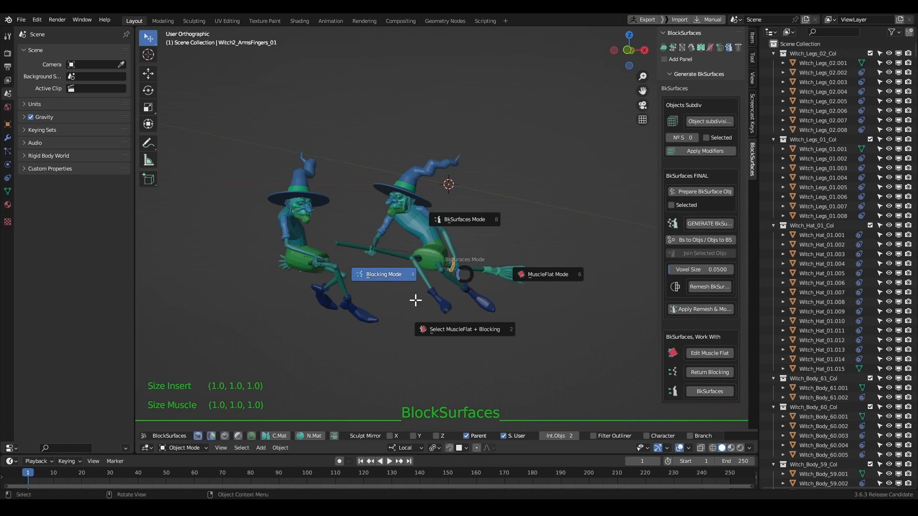
- Select the hip block Witch2_Body_37.001 and rotate the second witch freely with trackball rotation from different viewing angles
{"action": "left_click", "coordinate": [429, 245]}
{"action": "middle_click_drag", "start_coordinate": [467, 283], "coordinate": [440, 301]}
{"action": "key", "text": "r"}
{"action": "key", "text": "r"}
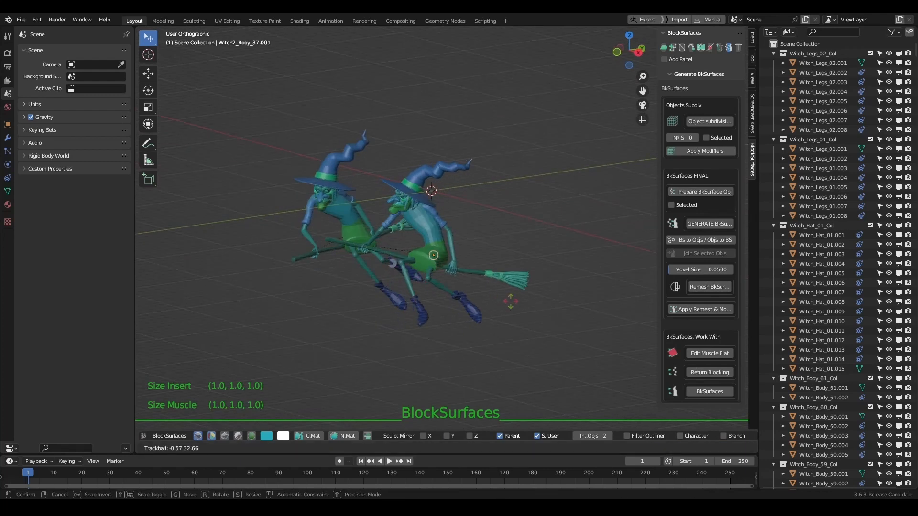
{"action": "left_click", "coordinate": [513, 303]}
{"action": "middle_click_drag", "start_coordinate": [514, 304], "coordinate": [577, 307]}
{"action": "key", "text": "r"}
{"action": "key", "text": "r"}
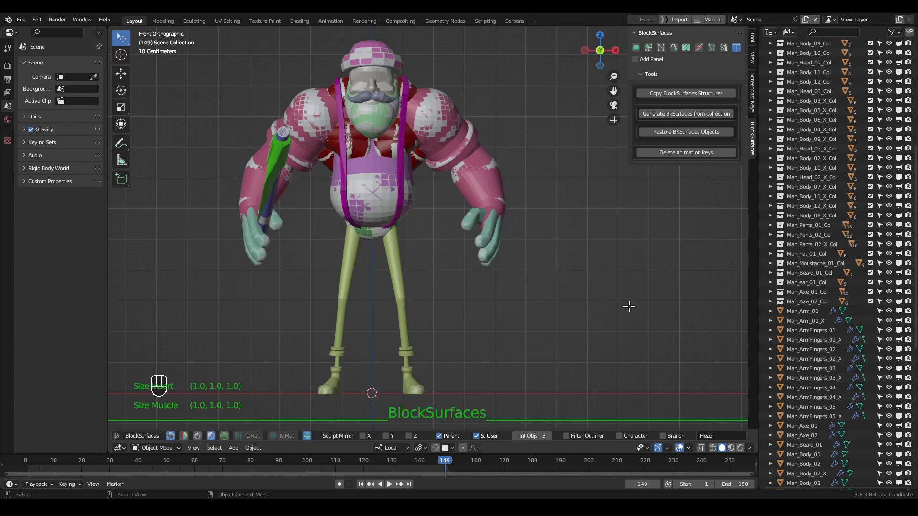
- In the lumberjack scene, select the arm surface Man_Arm_01 and switch picking to Blocking Mode
{"action": "left_click", "coordinate": [804, 312]}
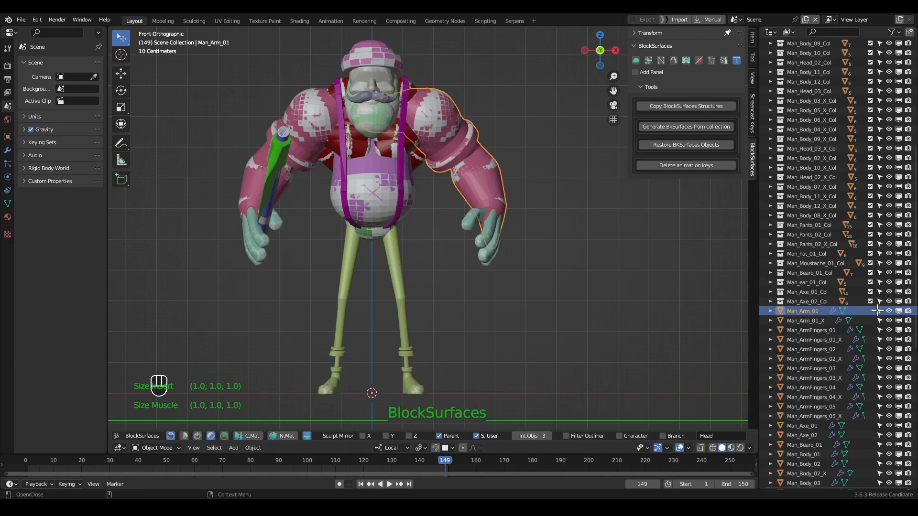
{"action": "key", "text": "shift+ctrl+alt+q"}
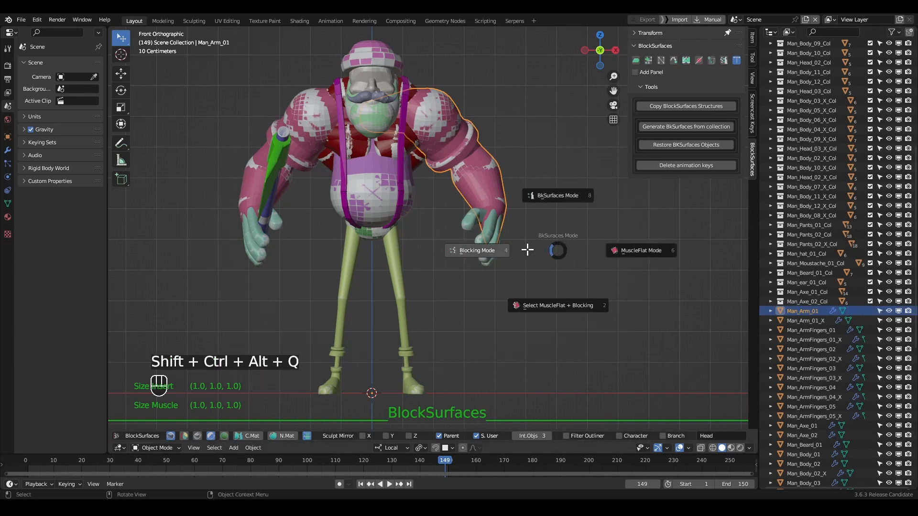
{"action": "left_click", "coordinate": [492, 249]}
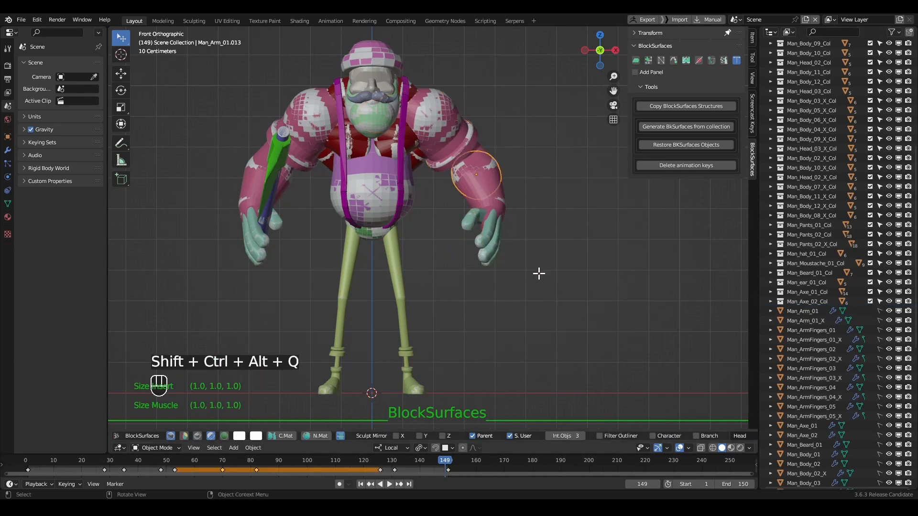
- Compare Man_Arm_01 with its bare blocks by toggling its Bloksurfaces GN modifier's viewport display and the object's own viewport visibility
{"action": "left_click", "coordinate": [813, 311]}
{"action": "key", "text": "alt+2"}
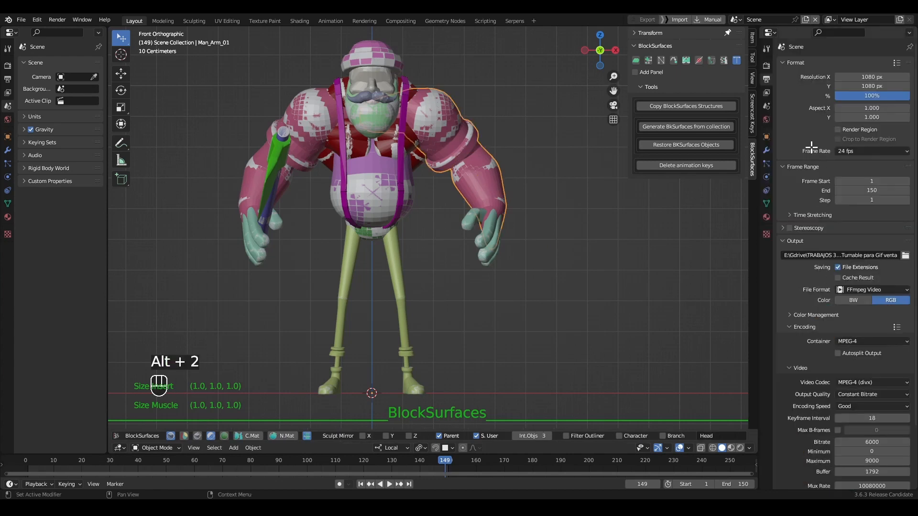
{"action": "left_click", "coordinate": [767, 150]}
{"action": "left_click", "coordinate": [867, 80]}
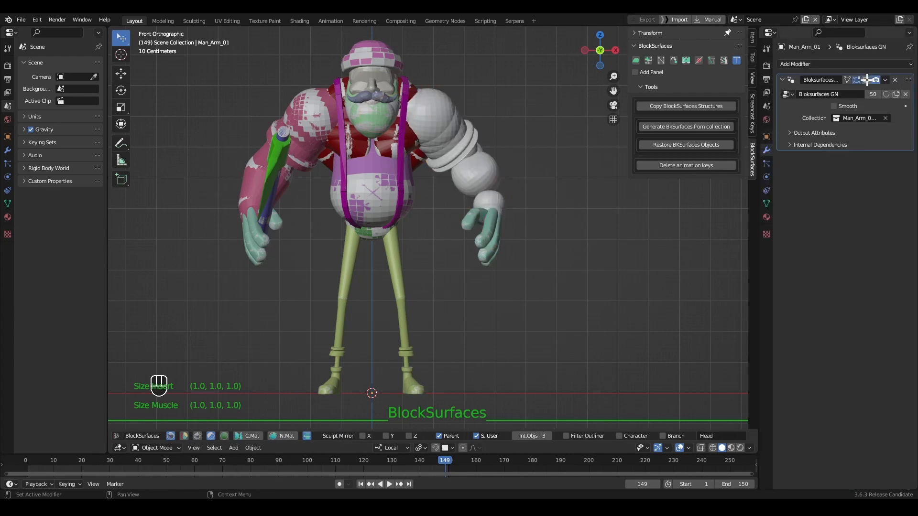
{"action": "left_click", "coordinate": [867, 79]}
{"action": "left_click", "coordinate": [867, 79]}
{"action": "left_click", "coordinate": [866, 79]}
{"action": "left_click", "coordinate": [866, 80]}
{"action": "left_click", "coordinate": [865, 80]}
{"action": "key", "text": "alt+1"}
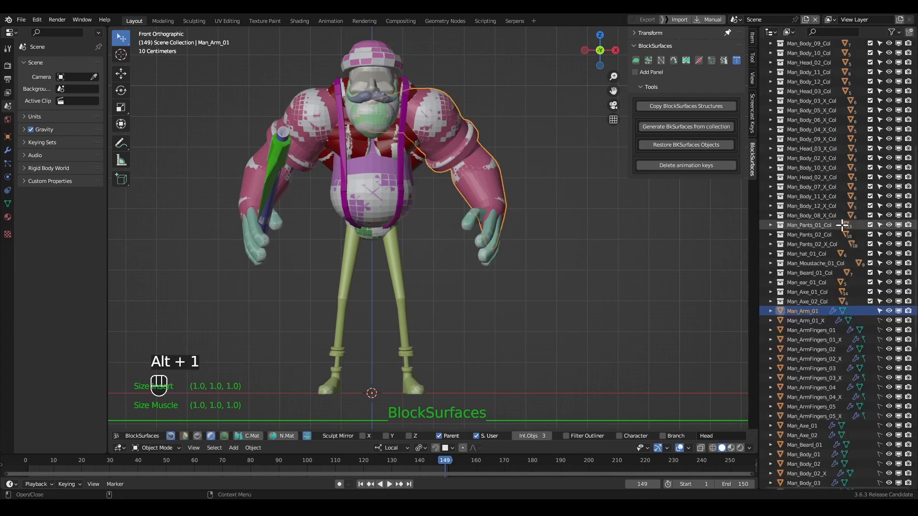
{"action": "left_click", "coordinate": [899, 311]}
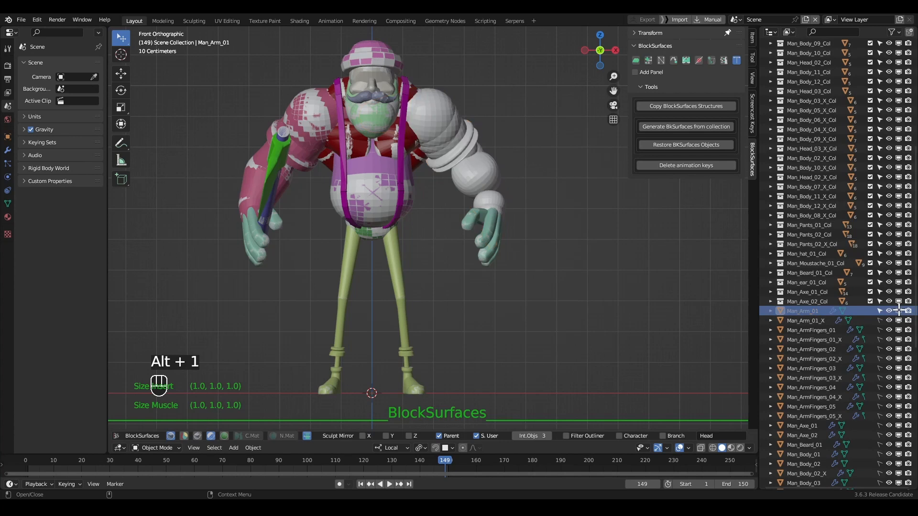
{"action": "left_click", "coordinate": [899, 311]}
- Leave the BlockSurfaces mode and delete the arm surface Man_Arm_01
{"action": "left_click", "coordinate": [807, 311]}
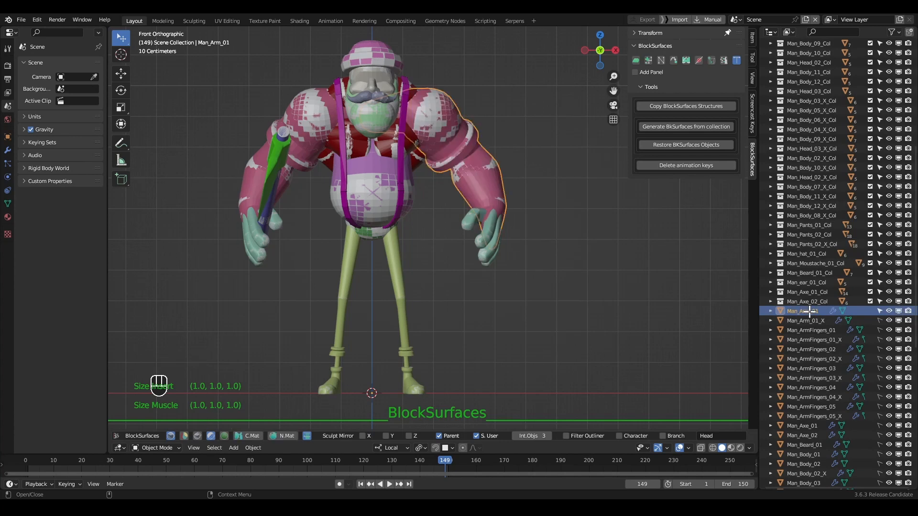
{"action": "key", "text": "Escape"}
{"action": "key", "text": "x"}
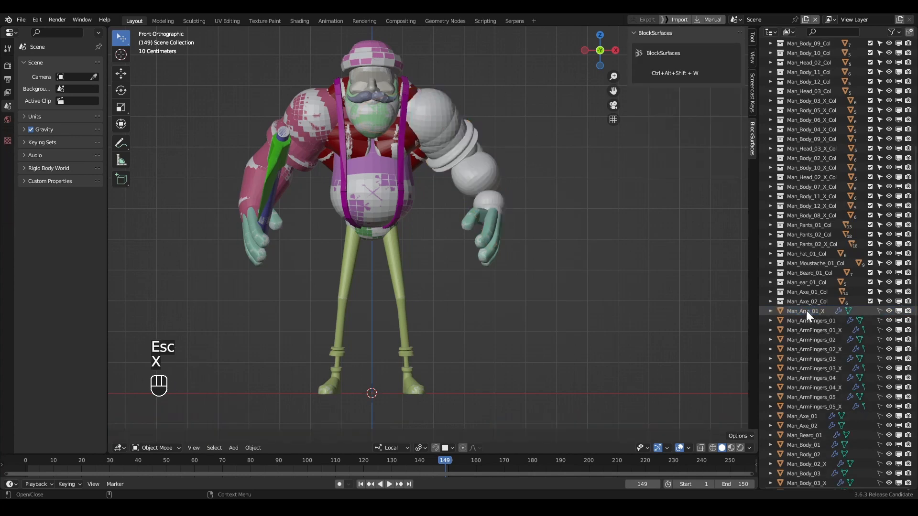
- Restart the BlockSurfaces mode, generate the missing arm surface from its collection and inspect the modifier on Man_Arm_01
{"action": "key", "text": "ctrl+alt+shift+w"}
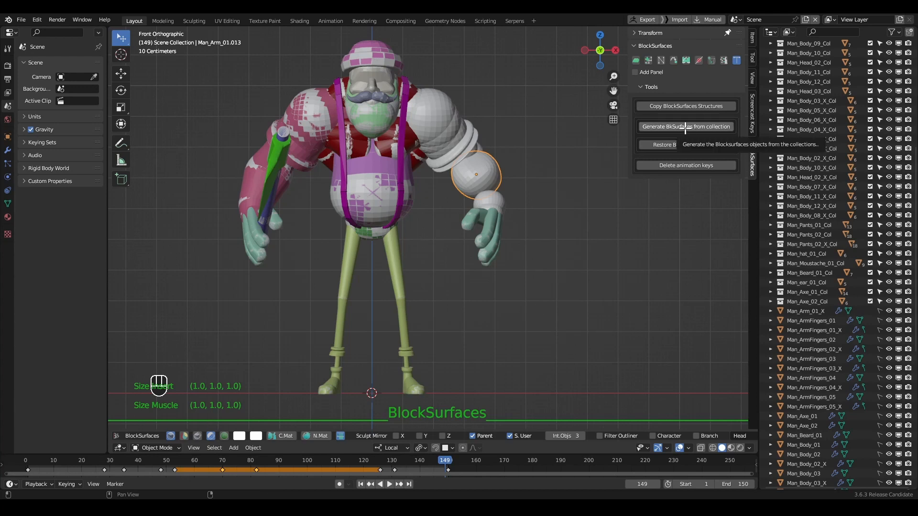
{"action": "left_click", "coordinate": [661, 127]}
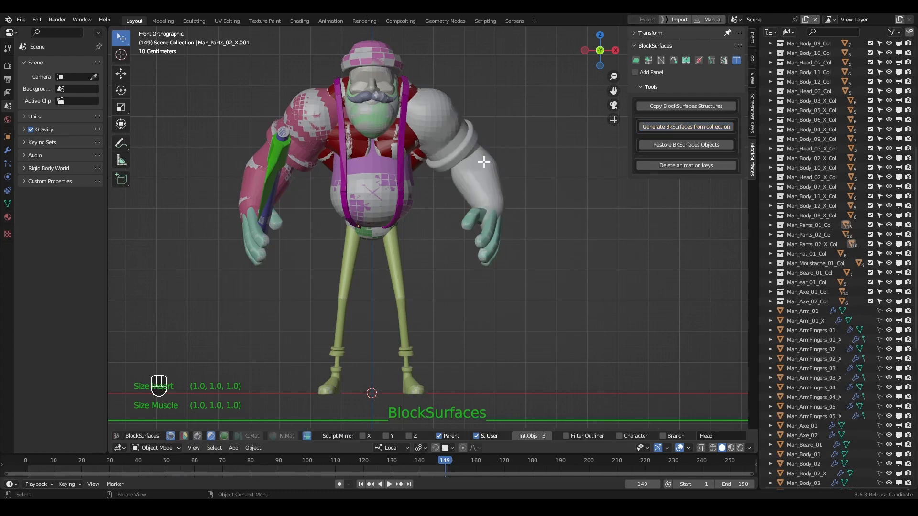
{"action": "left_click", "coordinate": [813, 310]}
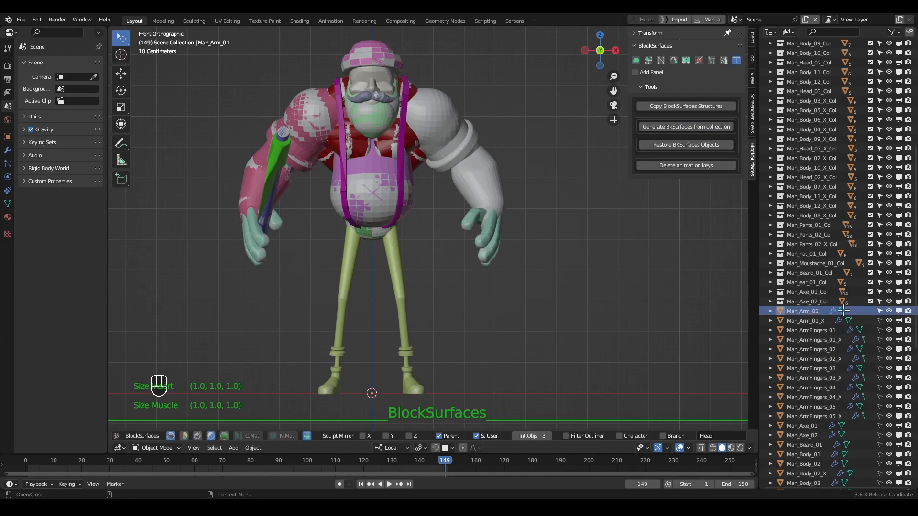
{"action": "left_click", "coordinate": [814, 311]}
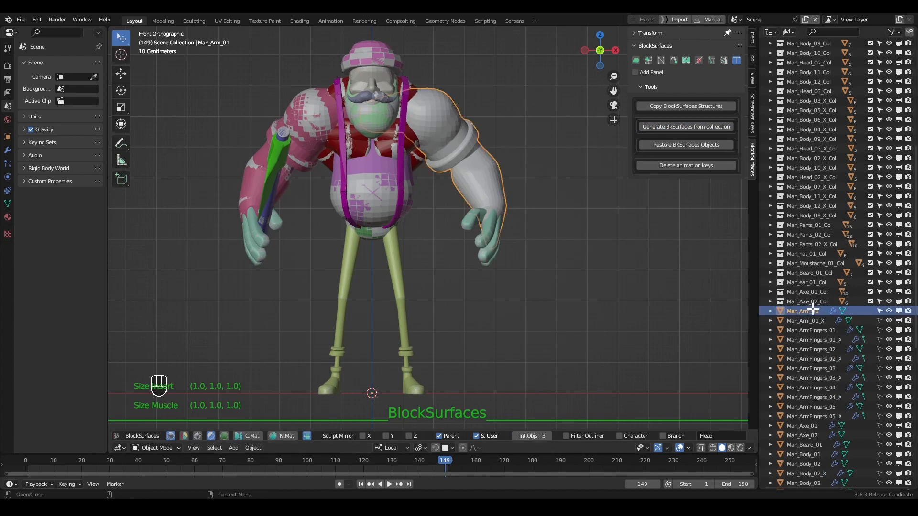
{"action": "key", "text": "alt+2"}
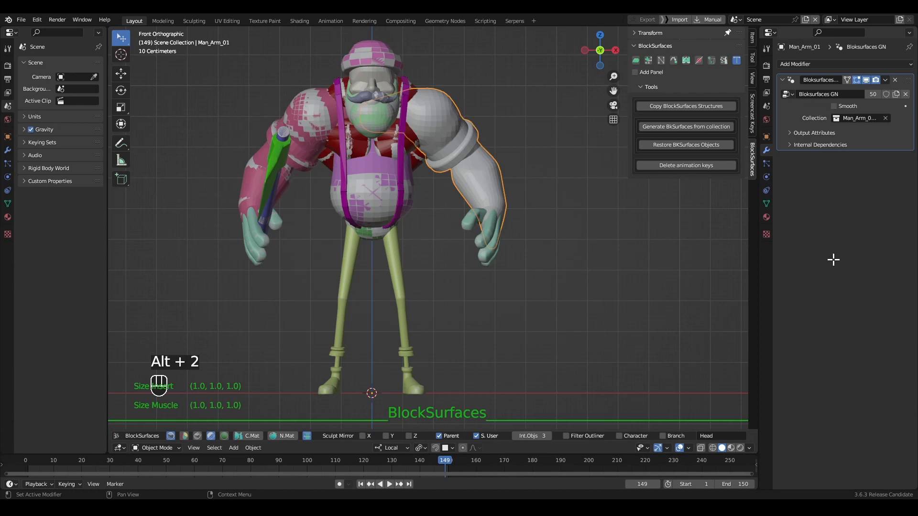
{"action": "key", "text": "alt+1"}
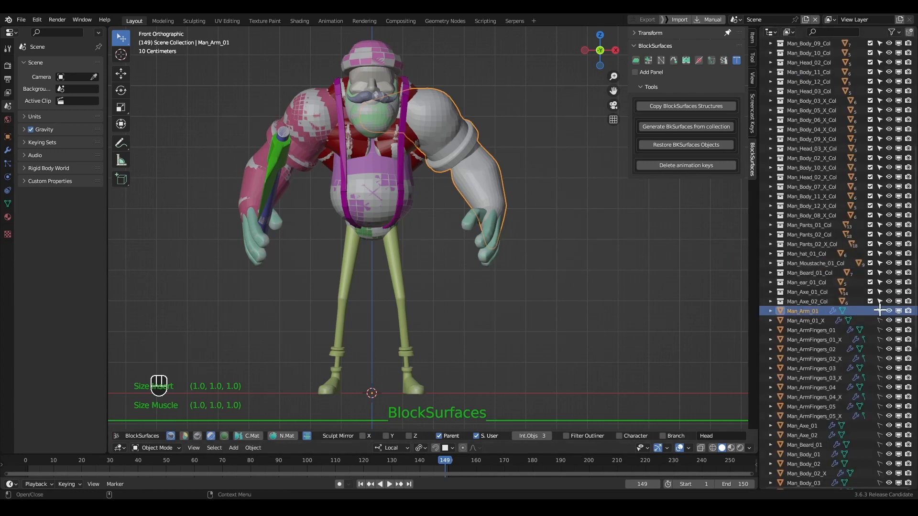
- Select the forearm block Man_Arm_01.013 and colour the arm green with hue 0.323, saturation 0.971 and value 0.800
{"action": "left_click", "coordinate": [495, 168]}
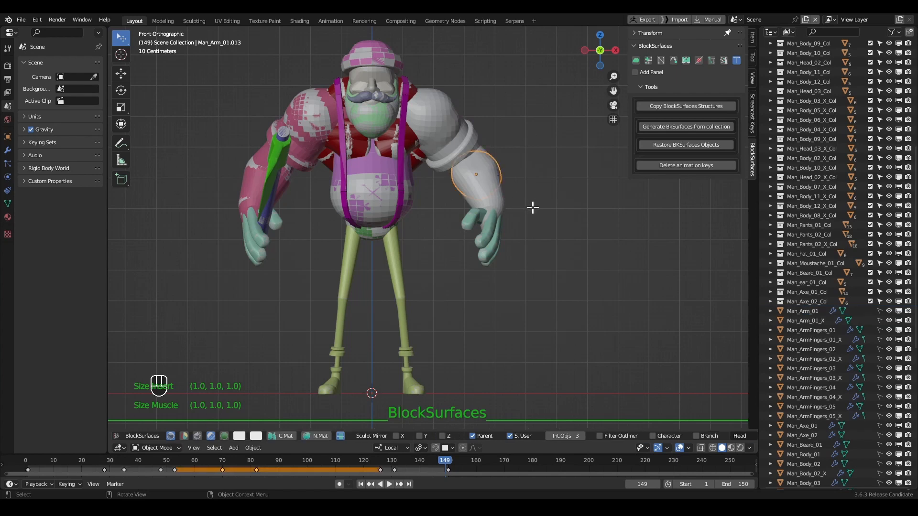
{"action": "middle_click_drag", "start_coordinate": [533, 207], "coordinate": [468, 261]}
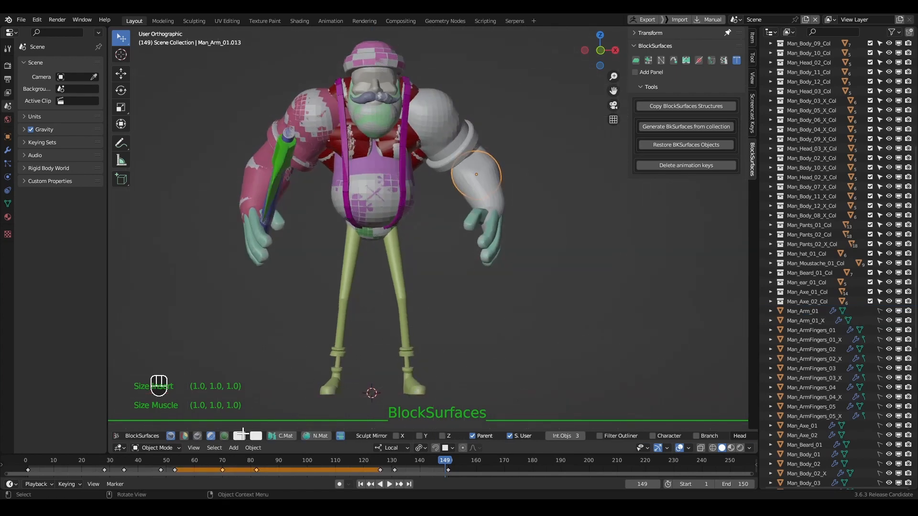
{"action": "left_click", "coordinate": [239, 435]}
{"action": "left_click", "coordinate": [246, 321]}
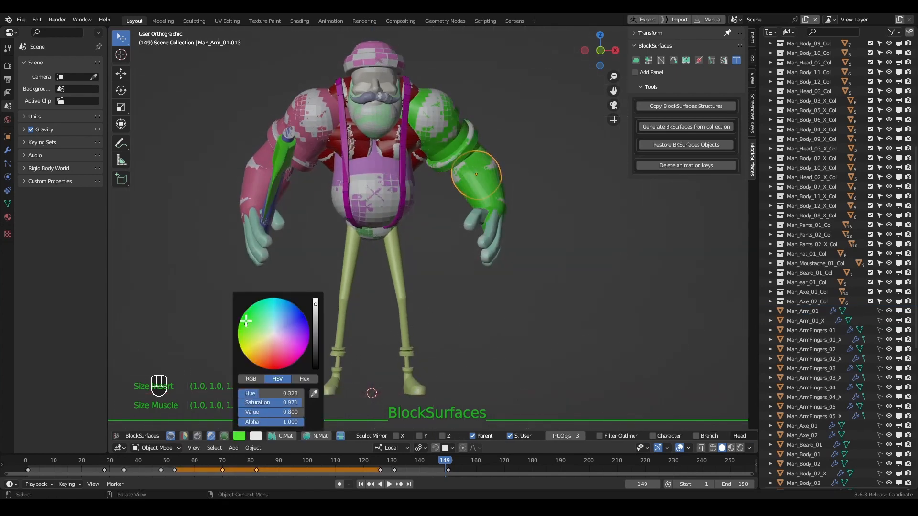
{"action": "left_click", "coordinate": [502, 318]}
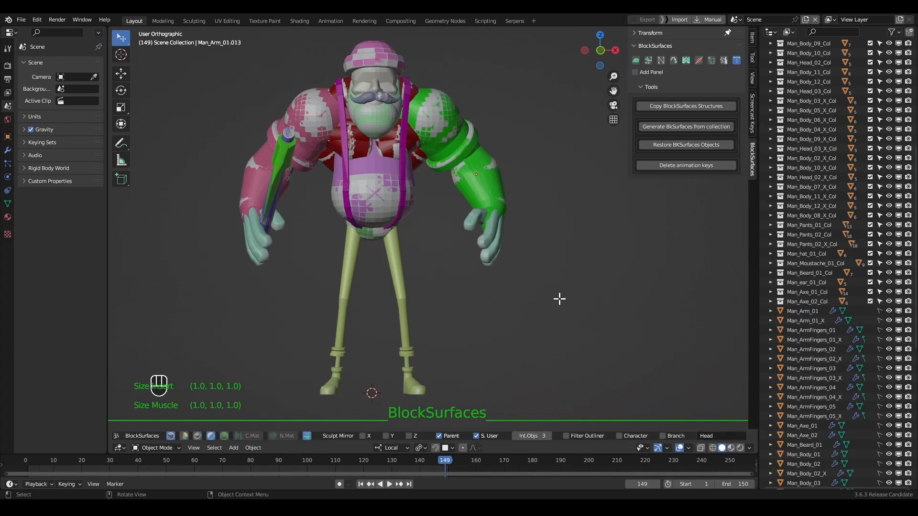
{"action": "middle_click_drag", "start_coordinate": [560, 302], "coordinate": [494, 236]}
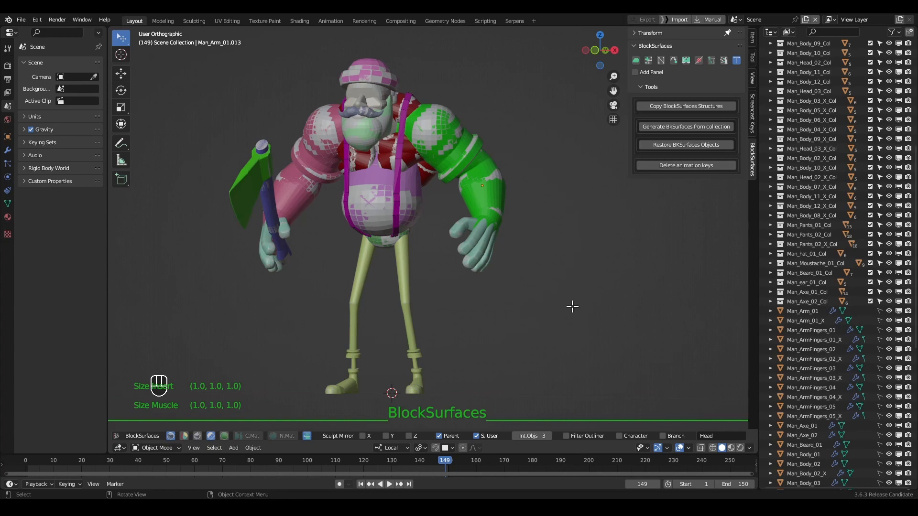
- Leave the BlockSurfaces mode and delete the arm, finger and axe surfaces, Man_Arm_01 through Man_Axe_02
{"action": "key", "text": "Escape"}
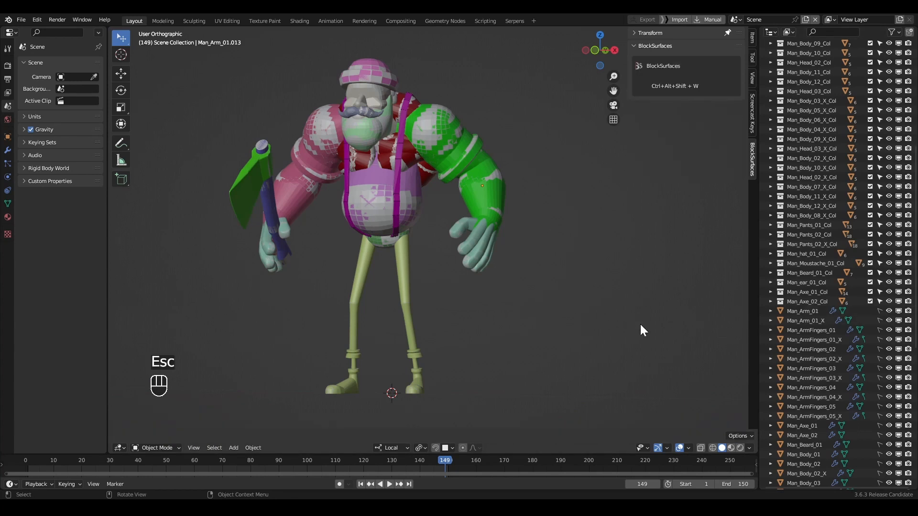
{"action": "key", "text": "b"}
{"action": "left_click_drag", "start_coordinate": [807, 309], "coordinate": [817, 437]}
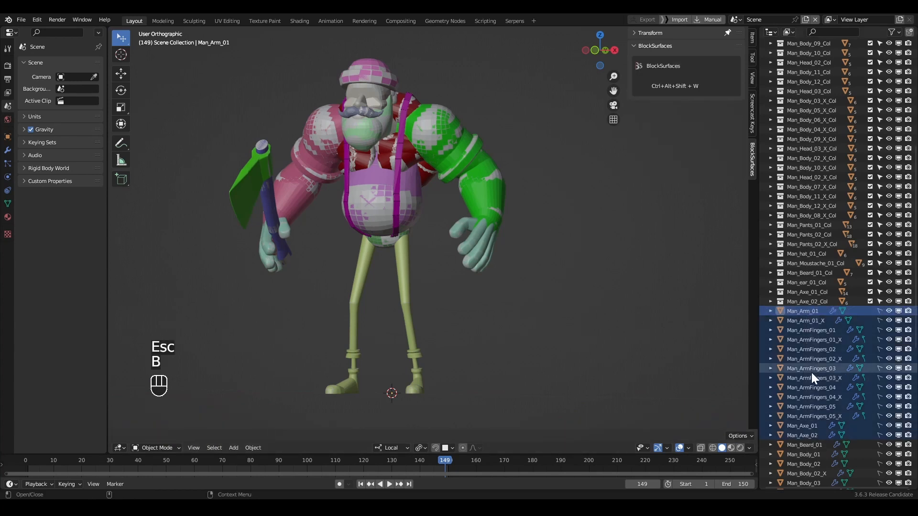
{"action": "key", "text": "x"}
- Delete all remaining character surface objects from Man_Beard_01 onward, keeping the block collections
{"action": "left_click", "coordinate": [813, 309]}
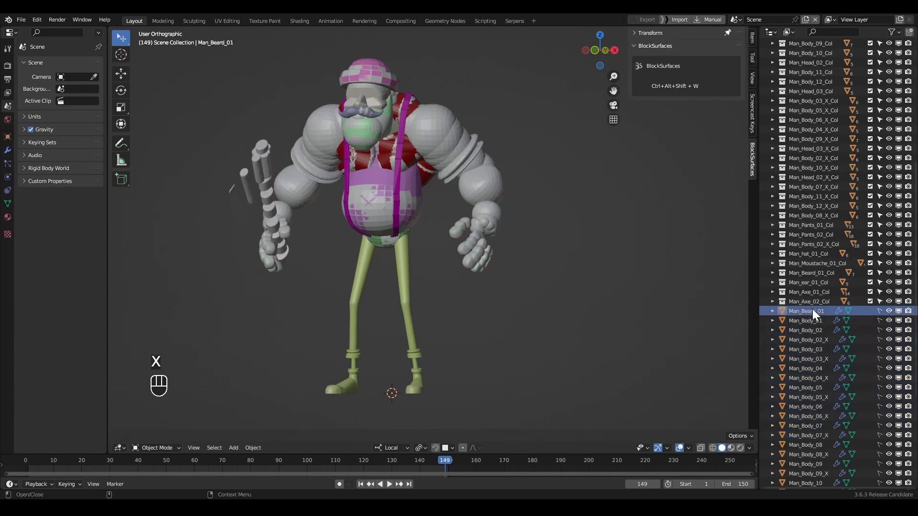
{"action": "key", "text": "b"}
{"action": "left_click_drag", "start_coordinate": [808, 310], "coordinate": [830, 425]}
{"action": "key", "text": "x"}
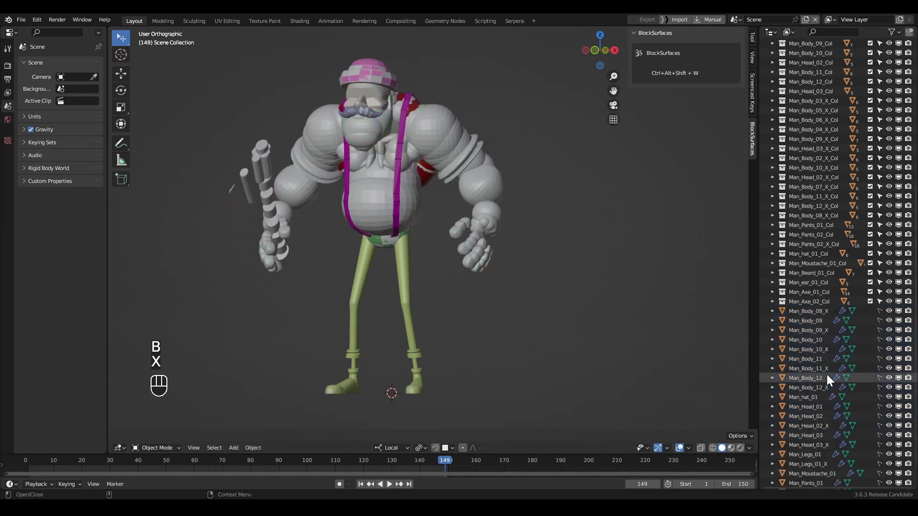
{"action": "key", "text": "b"}
{"action": "left_click_drag", "start_coordinate": [812, 309], "coordinate": [820, 462]}
{"action": "key", "text": "x"}
{"action": "left_click", "coordinate": [808, 450]}
{"action": "key", "text": "b"}
{"action": "key", "text": "x"}
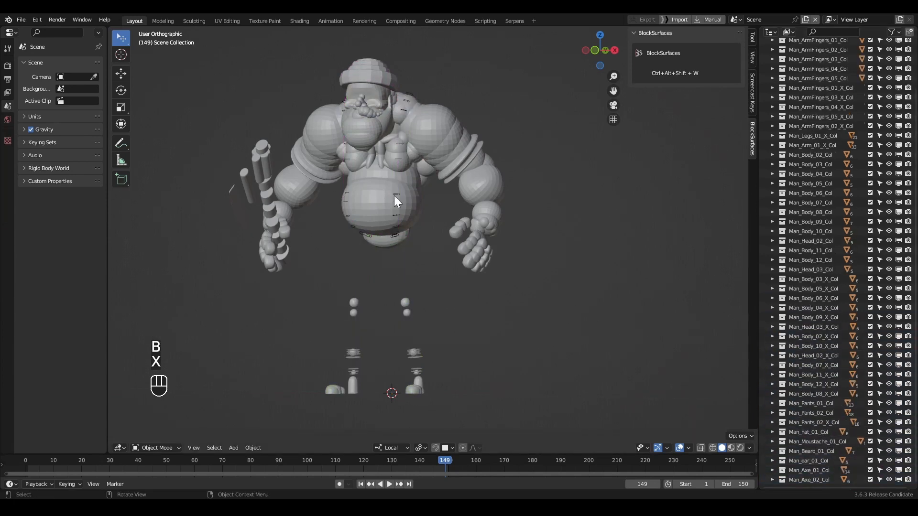
- Restart the BlockSurfaces mode, select all blocks and generate the missing surfaces from their collections
{"action": "middle_click_drag", "start_coordinate": [395, 200], "coordinate": [540, 274]}
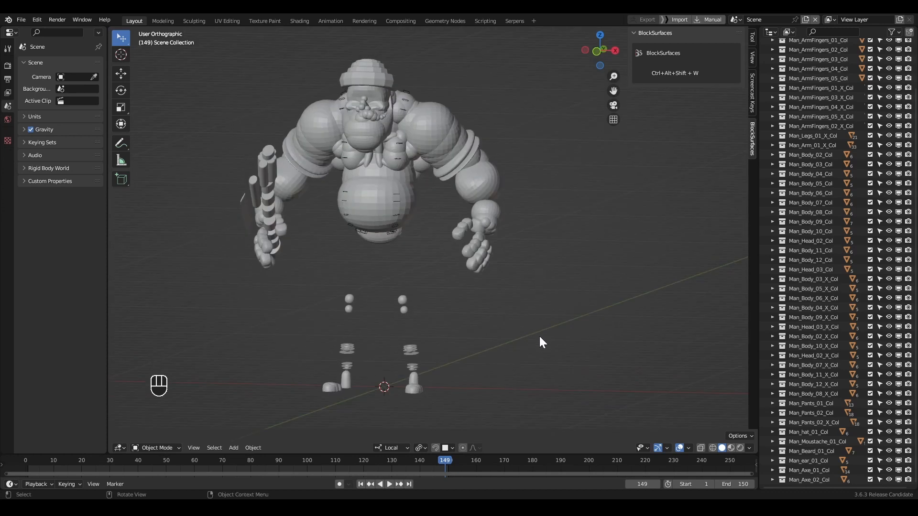
{"action": "key", "text": "ctrl+shift+alt+w"}
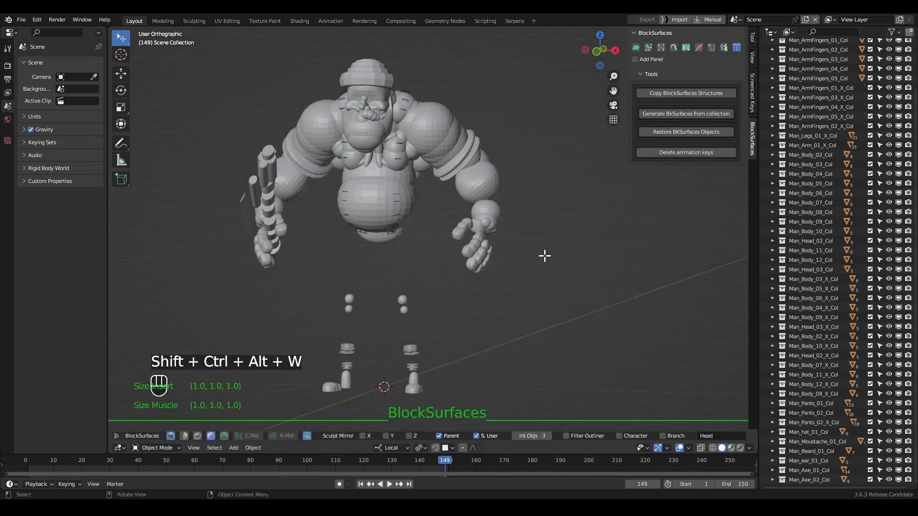
{"action": "key", "text": "a"}
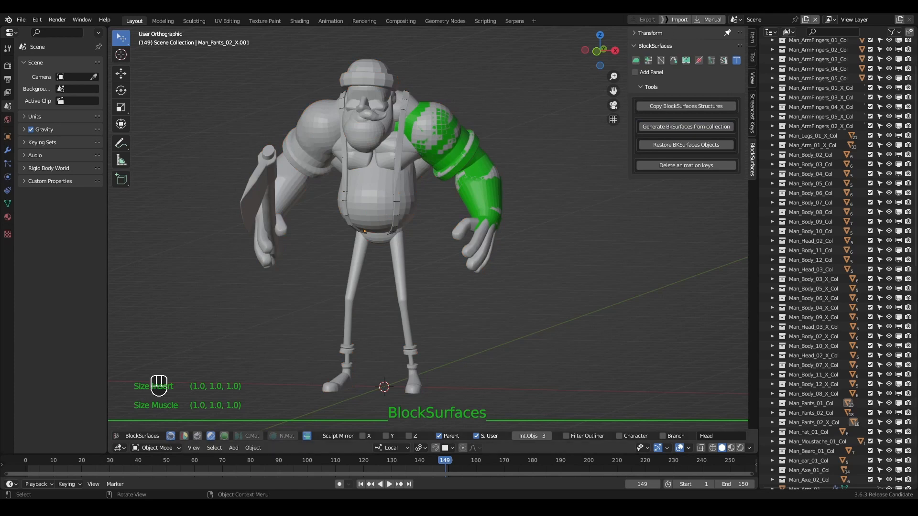
{"action": "middle_click_drag", "start_coordinate": [518, 237], "coordinate": [514, 240]}
{"action": "middle_click_drag", "start_coordinate": [477, 192], "coordinate": [488, 179], "text": "alt"}
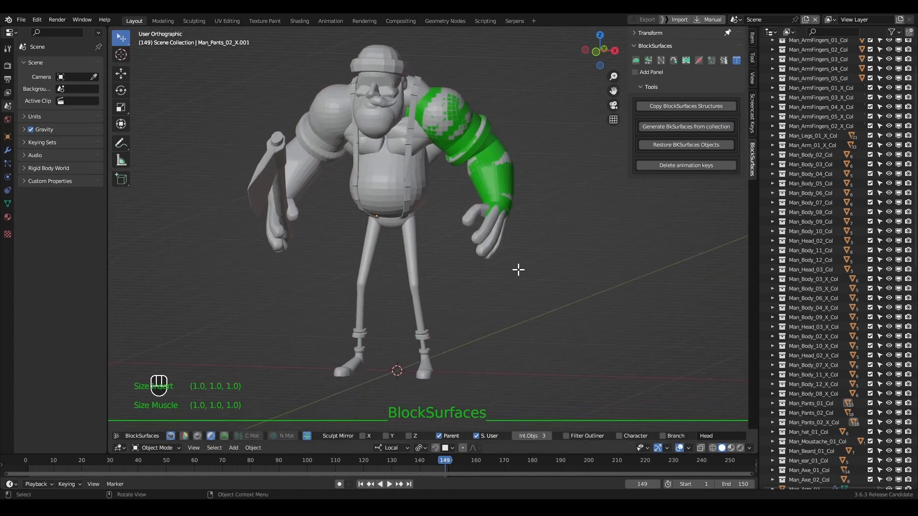
{"action": "middle_click_drag", "start_coordinate": [400, 197], "coordinate": [519, 227], "text": "alt"}
- Check the regenerated surfaces by toggling the viewport visibility of Man_Arm_01, Man_Beard_01 and Man_Body_01 off and on
{"action": "scroll", "coordinate": [827, 433], "scroll_direction": "down", "scroll_amount": 15}
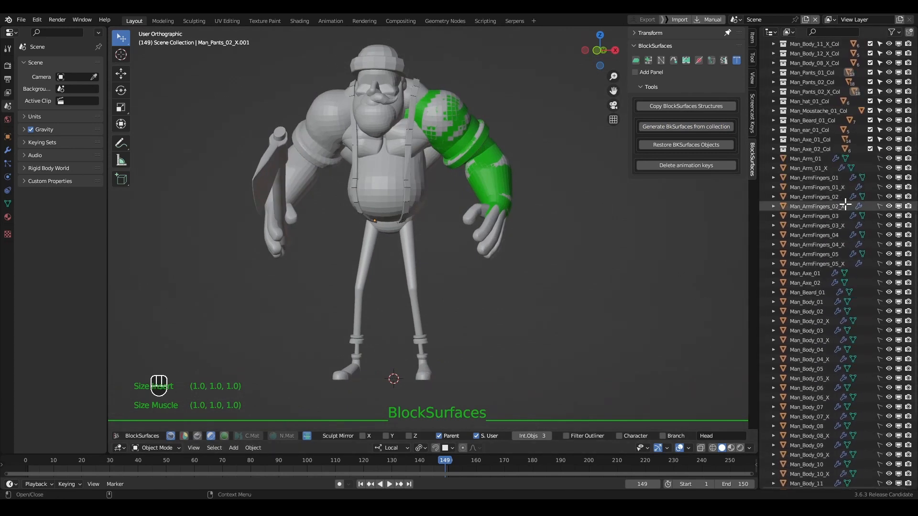
{"action": "left_click", "coordinate": [898, 158]}
{"action": "left_click", "coordinate": [898, 158]}
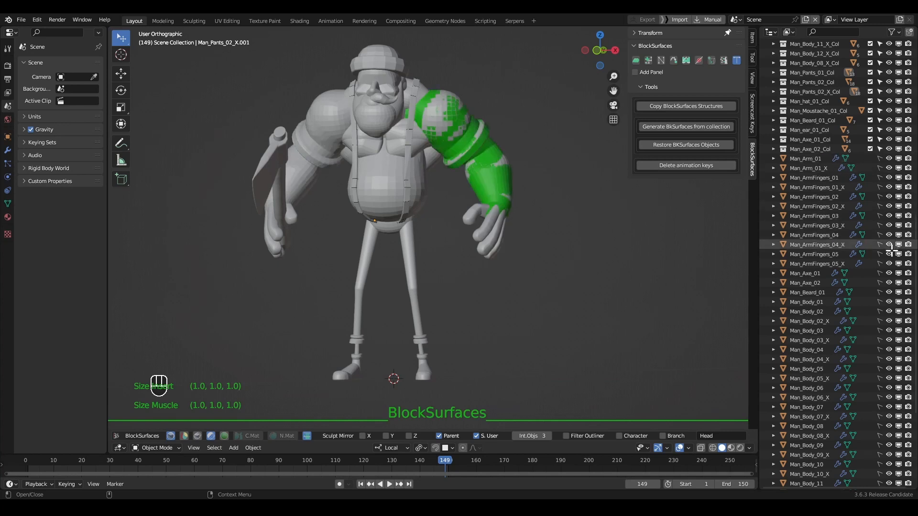
{"action": "left_click", "coordinate": [898, 293]}
{"action": "left_click", "coordinate": [899, 293]}
{"action": "left_click", "coordinate": [899, 302]}
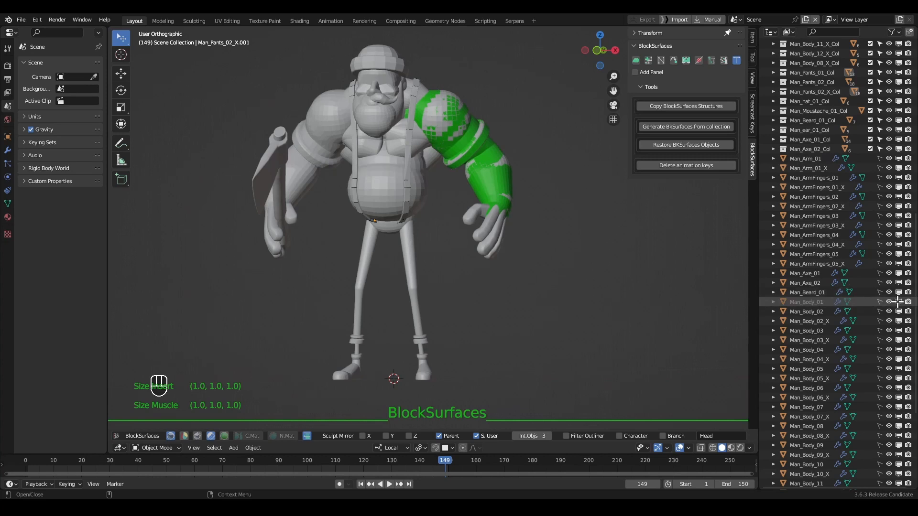
{"action": "left_click", "coordinate": [899, 301]}
{"action": "left_click", "coordinate": [898, 302]}
{"action": "left_click", "coordinate": [898, 301]}
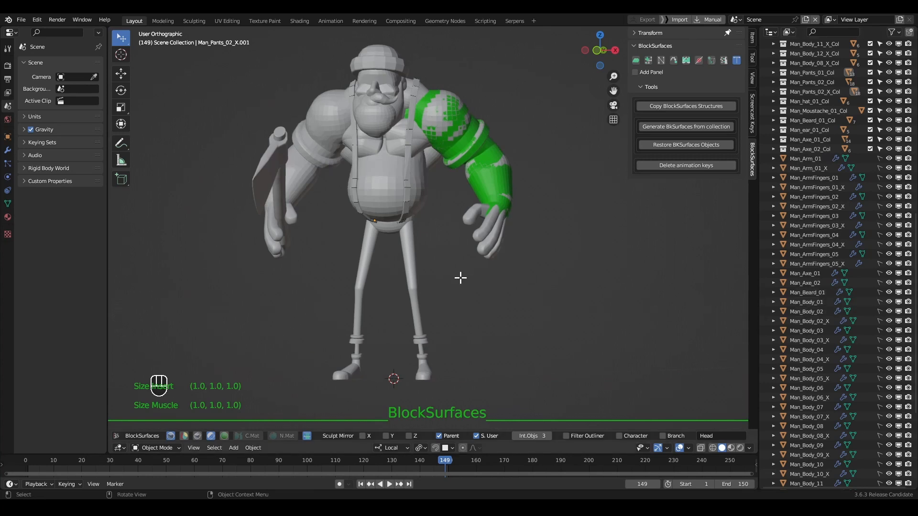
- Select a block on each suspender, colour the active suspender orange and copy its material to the other
{"action": "left_click_drag", "start_coordinate": [461, 278], "coordinate": [410, 201], "text": "alt"}
{"action": "left_click", "coordinate": [411, 163], "text": "shift"}
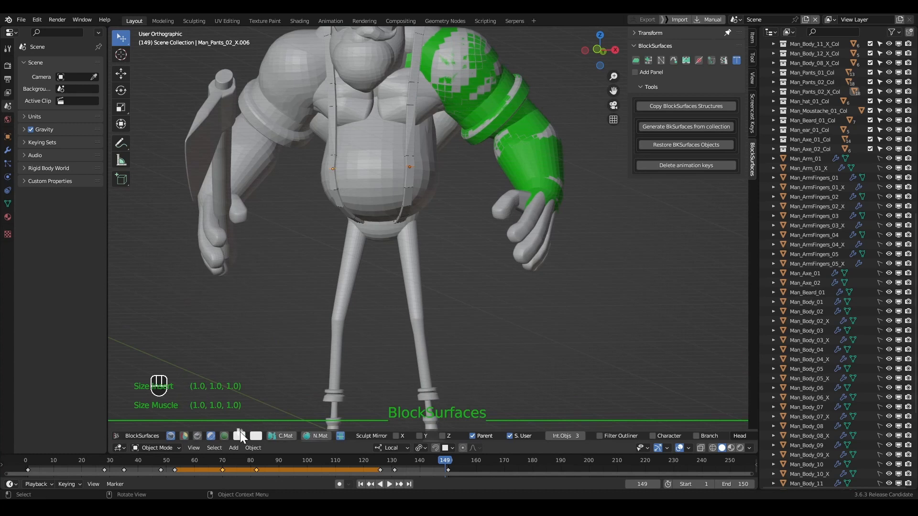
{"action": "left_click", "coordinate": [244, 433]}
{"action": "left_click", "coordinate": [263, 360]}
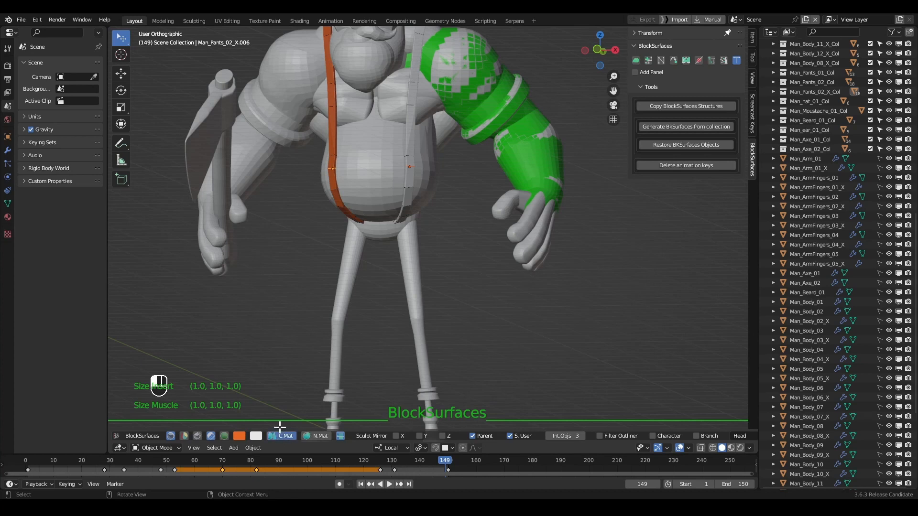
{"action": "left_click", "coordinate": [280, 435]}
{"action": "middle_click_drag", "start_coordinate": [383, 274], "coordinate": [458, 274], "text": "alt"}
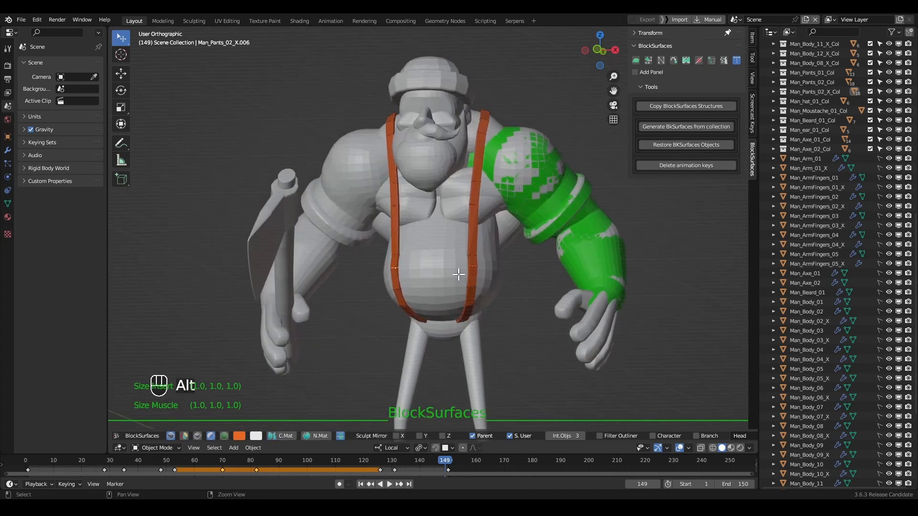
- Colour the beard yellow with hue 0.166, saturation 0.956 and value 0.800, and copy its material to the moustache
{"action": "scroll", "coordinate": [437, 133], "scroll_direction": "up", "scroll_amount": 5}
{"action": "left_click", "coordinate": [426, 134]}
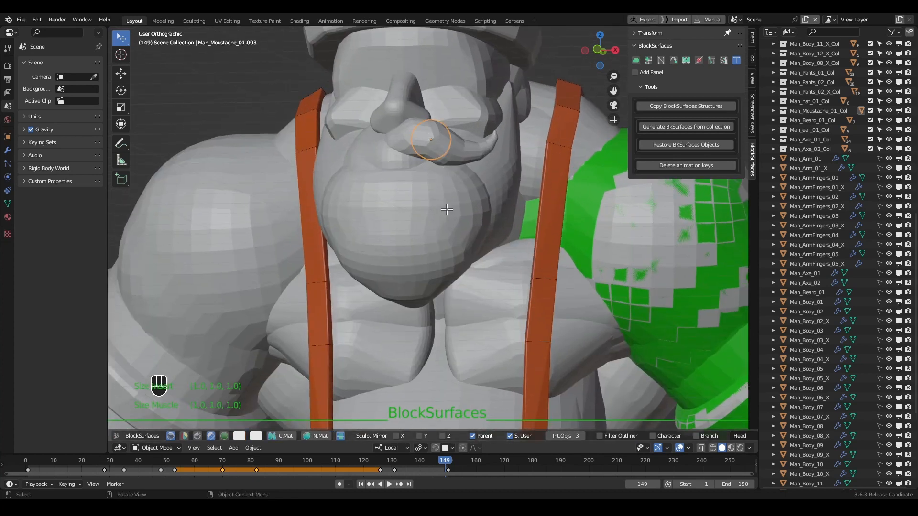
{"action": "left_click", "coordinate": [454, 210], "text": "shift"}
{"action": "middle_click_drag", "start_coordinate": [475, 285], "coordinate": [454, 315], "text": "alt"}
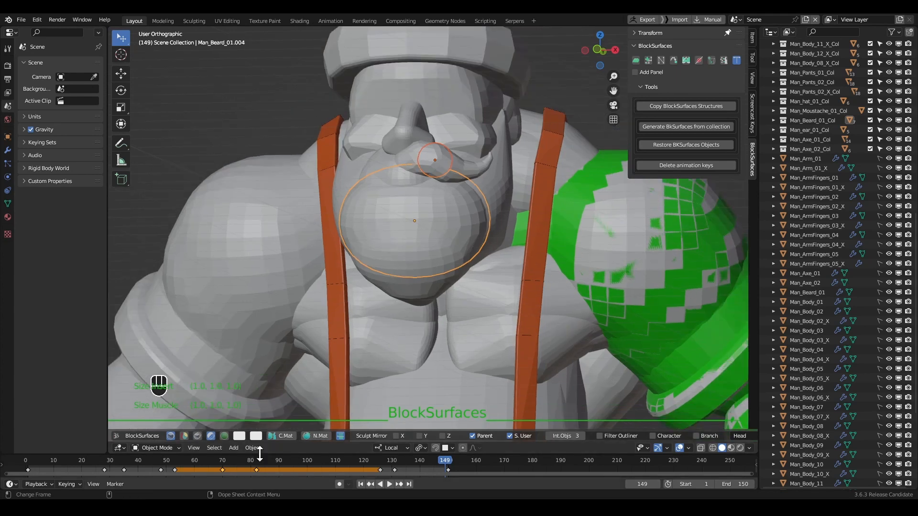
{"action": "left_click", "coordinate": [239, 435]}
{"action": "mouse_move", "coordinate": [252, 349]}
{"action": "left_mouse_down"}
{"action": "mouse_move", "coordinate": [253, 358]}
{"action": "mouse_move", "coordinate": [250, 346]}
{"action": "left_mouse_up"}
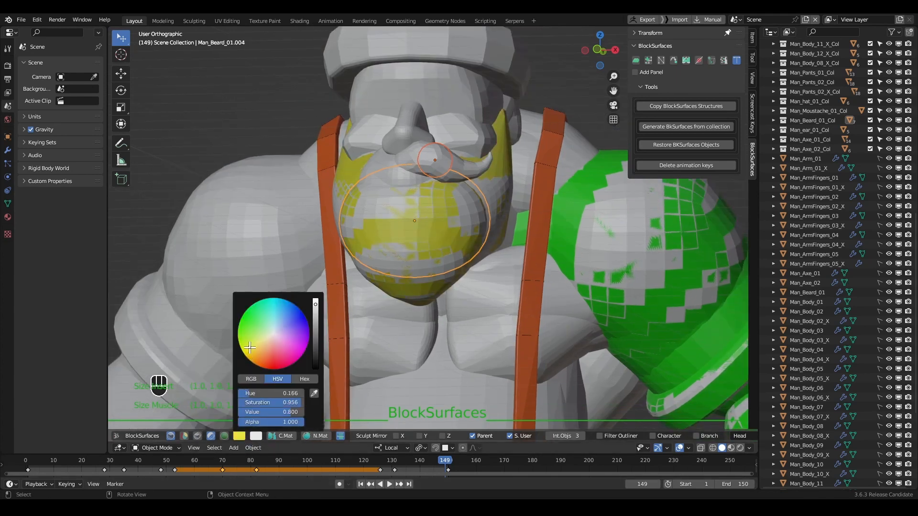
{"action": "left_click", "coordinate": [285, 435]}
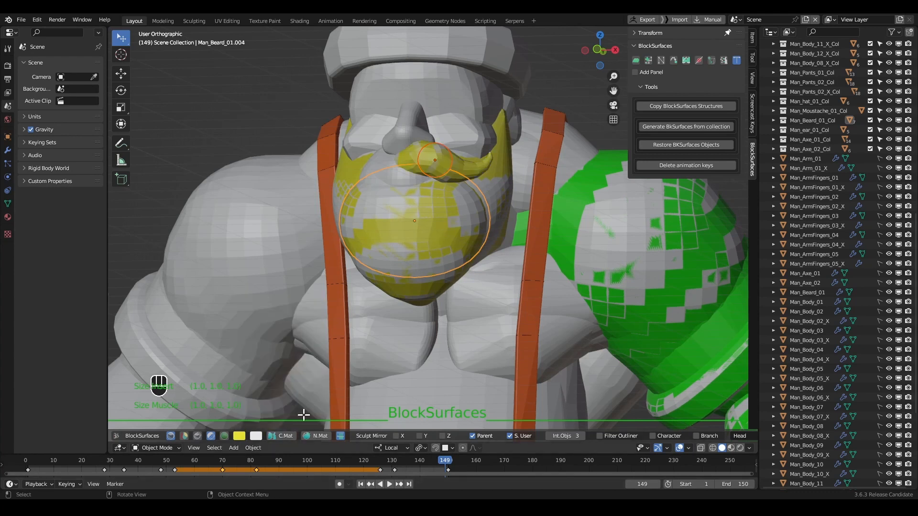
- Mirror the moustache and the ear on X about the active nose block Man_Head_01.019, with Mirror Target Active enabled
{"action": "left_click", "coordinate": [439, 156]}
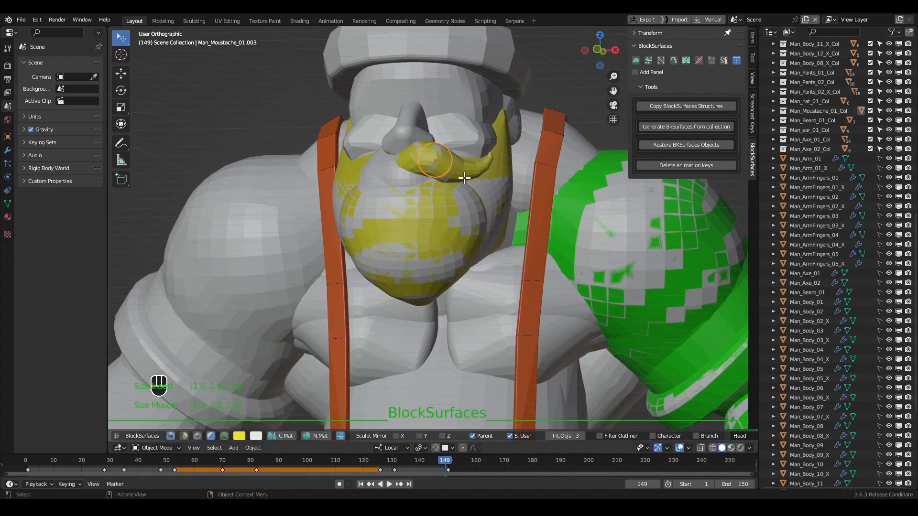
{"action": "mouse_move", "coordinate": [439, 157]}
{"action": "middle_mouse_down"}
{"action": "mouse_move", "coordinate": [397, 161]}
{"action": "mouse_move", "coordinate": [392, 177]}
{"action": "mouse_move", "coordinate": [421, 195]}
{"action": "mouse_move", "coordinate": [430, 170]}
{"action": "middle_mouse_up"}
{"action": "left_click", "coordinate": [545, 118]}
{"action": "middle_click_drag", "start_coordinate": [507, 146], "coordinate": [497, 168]}
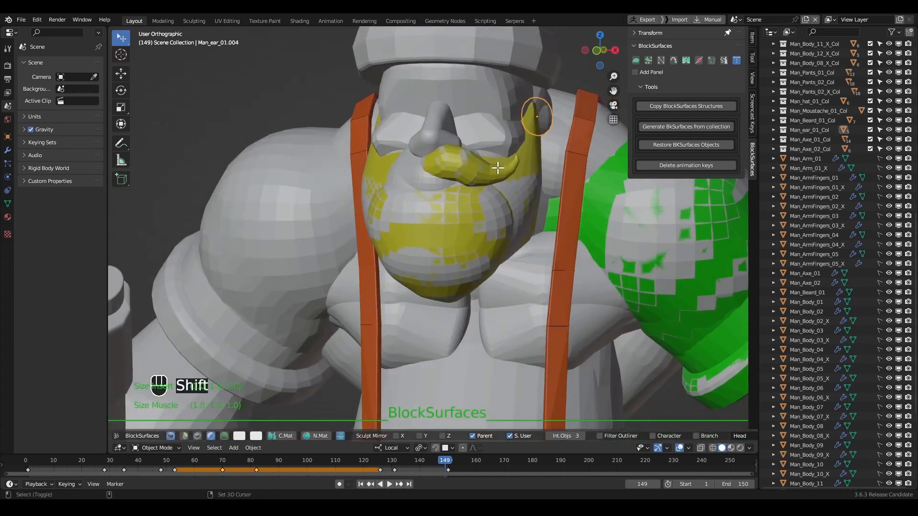
{"action": "left_click", "coordinate": [465, 165], "text": "shift"}
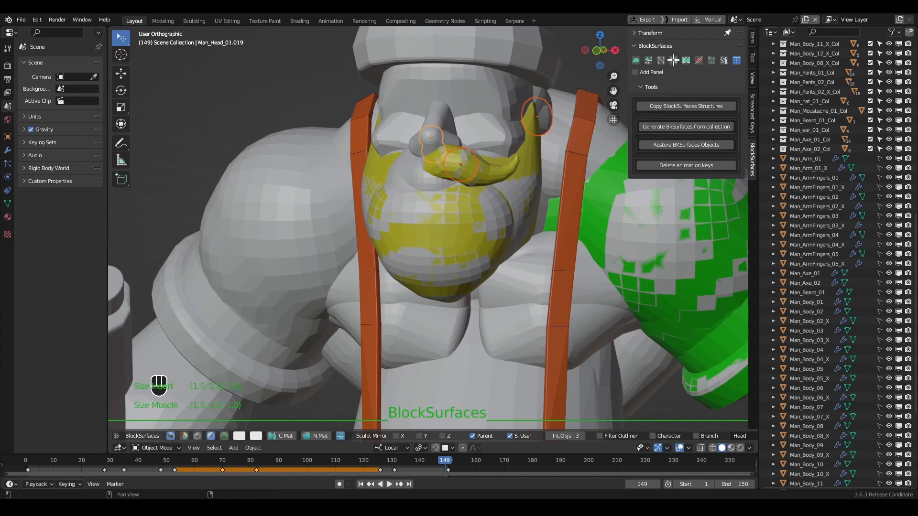
{"action": "left_click", "coordinate": [673, 59]}
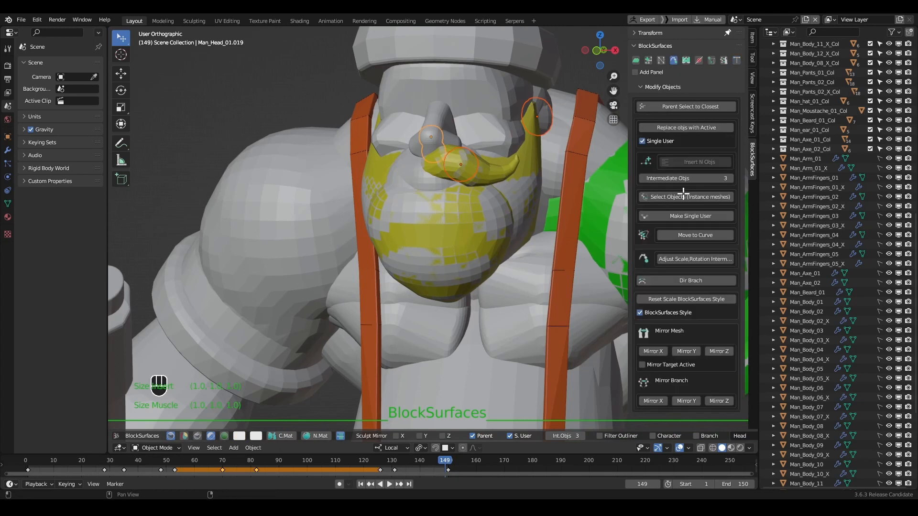
{"action": "left_click", "coordinate": [654, 352]}
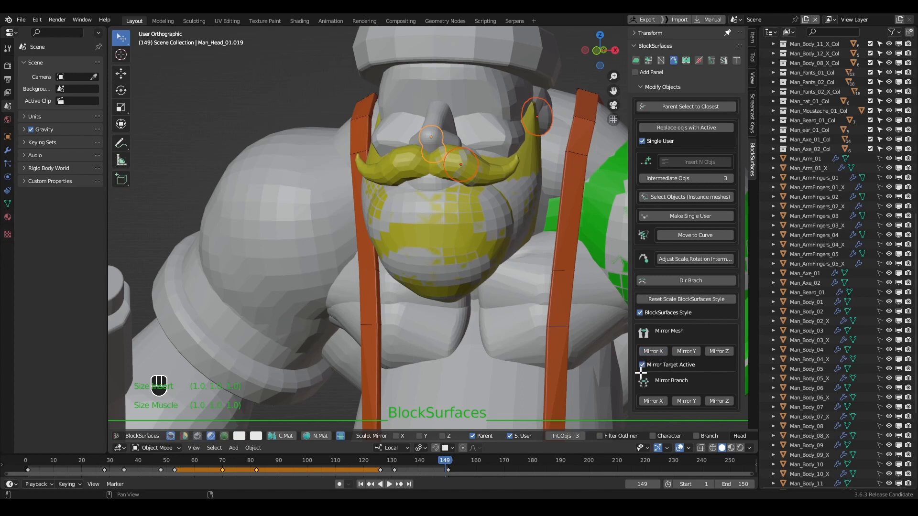
{"action": "middle_click_drag", "start_coordinate": [468, 218], "coordinate": [475, 218]}
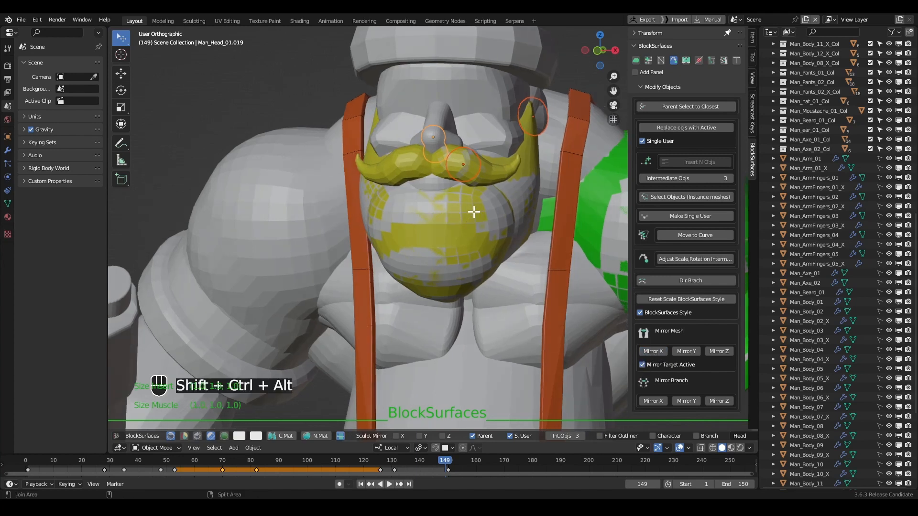
{"action": "key", "text": "ctrl+shift+alt+Left"}
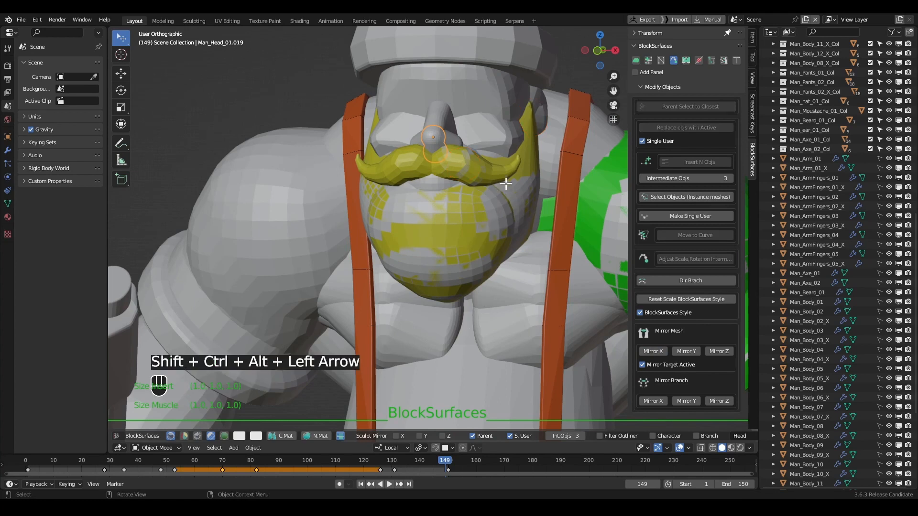
- Select the nose, eye, head and ear blocks, colour the active ear a tan skin tone and copy its material to the head
{"action": "middle_click_drag", "start_coordinate": [505, 183], "coordinate": [473, 172]}
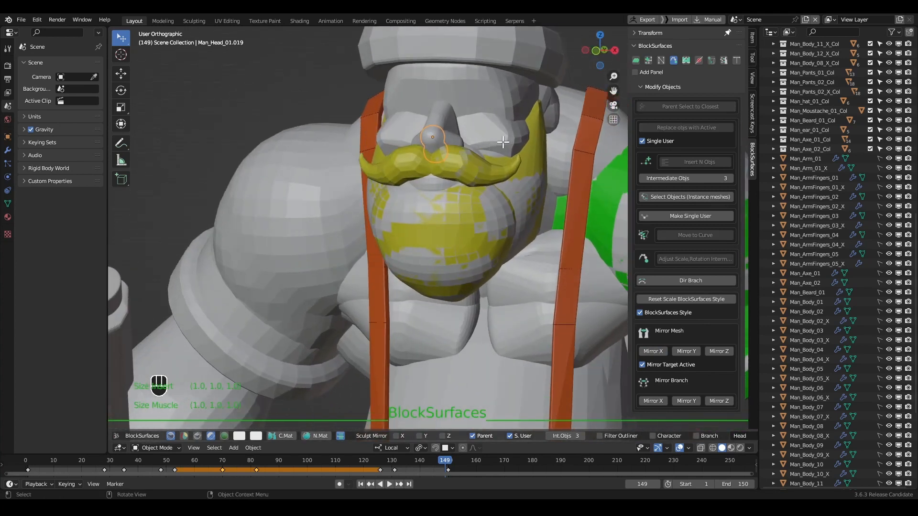
{"action": "left_click", "coordinate": [508, 123], "text": "shift"}
{"action": "left_click", "coordinate": [509, 97], "text": "shift"}
{"action": "left_click", "coordinate": [553, 123], "text": "shift"}
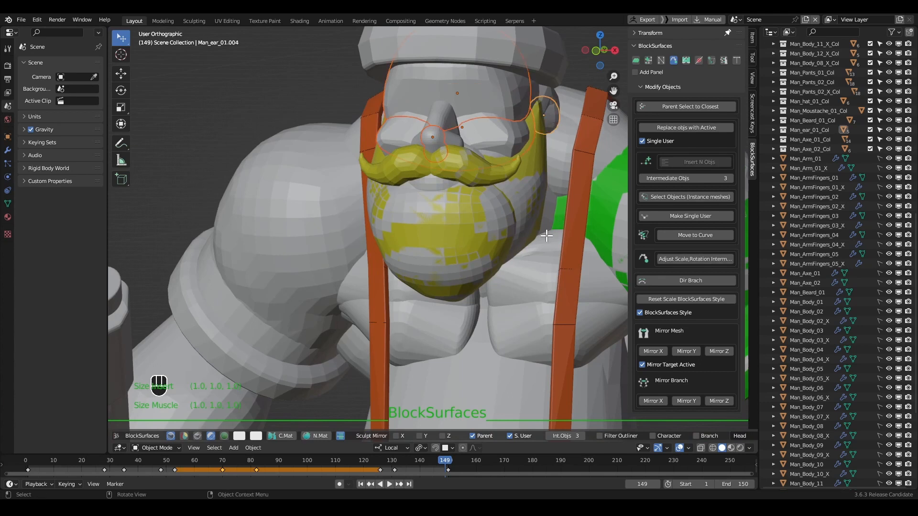
{"action": "left_click", "coordinate": [239, 435]}
{"action": "left_click", "coordinate": [270, 366]}
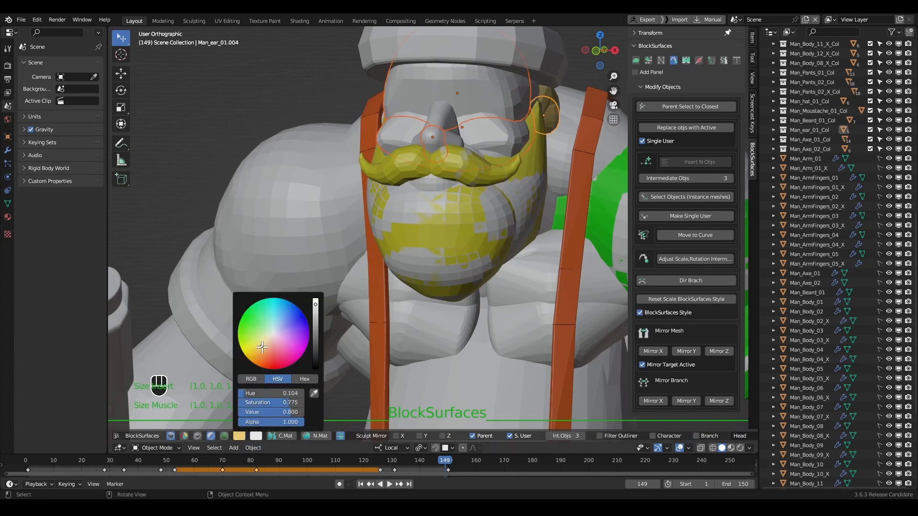
{"action": "left_click_drag", "start_coordinate": [263, 350], "coordinate": [263, 346]}
{"action": "middle_click_drag", "start_coordinate": [521, 189], "coordinate": [564, 120]}
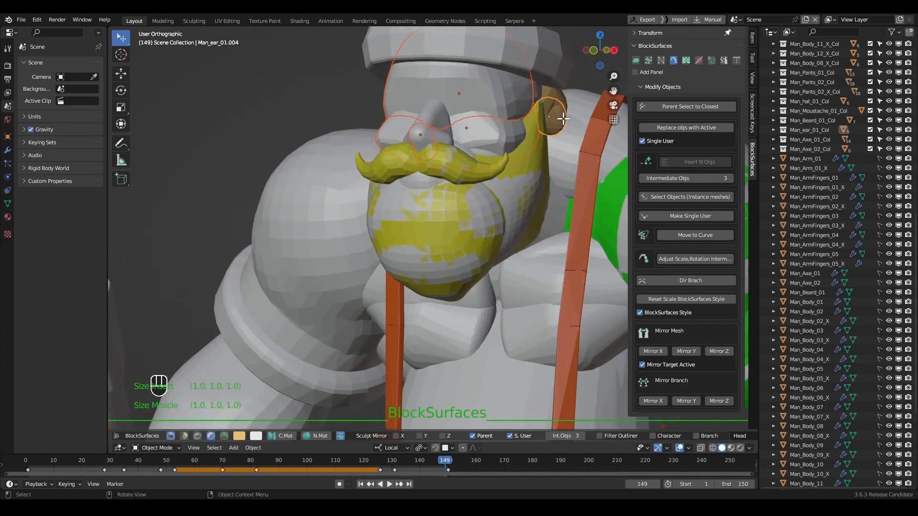
{"action": "left_click", "coordinate": [281, 436]}
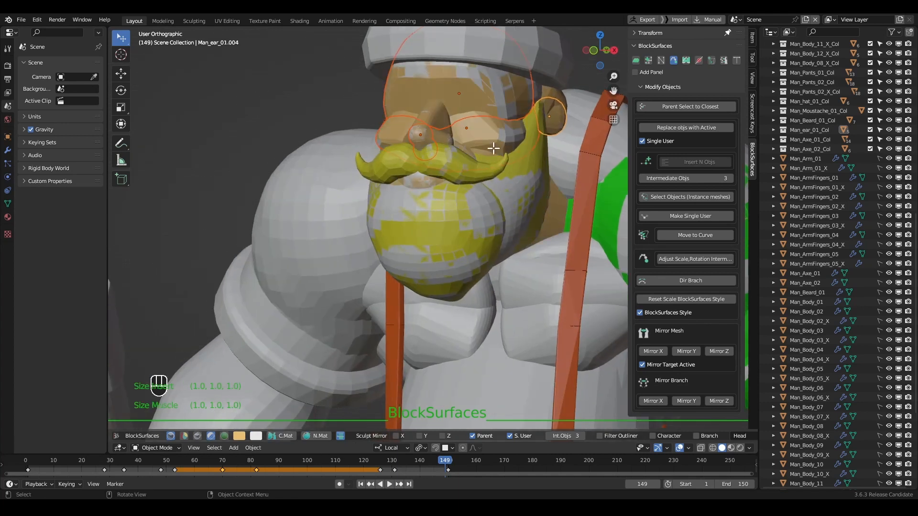
- Toggle the ShaderObAlpha display of the blocks and review the coloured character
{"action": "middle_click_drag", "start_coordinate": [474, 163], "coordinate": [510, 181]}
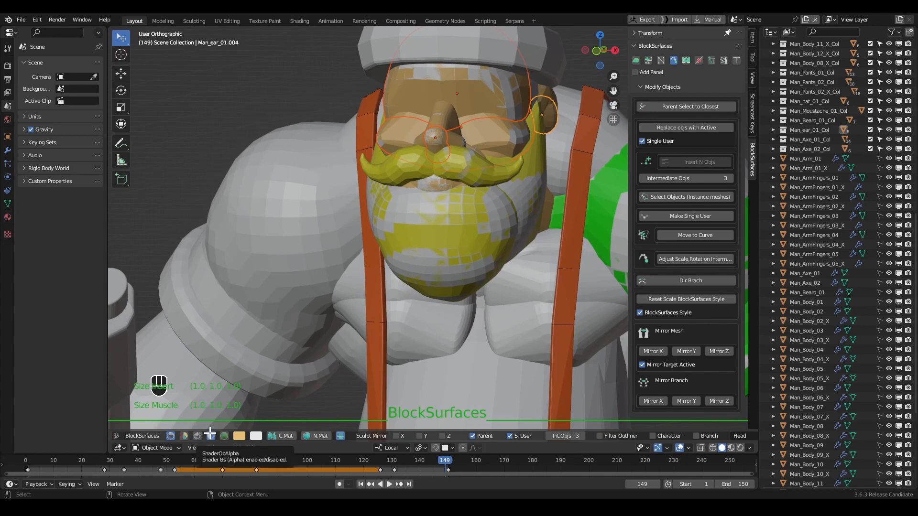
{"action": "scroll", "coordinate": [497, 293], "scroll_direction": "down", "scroll_amount": 4}
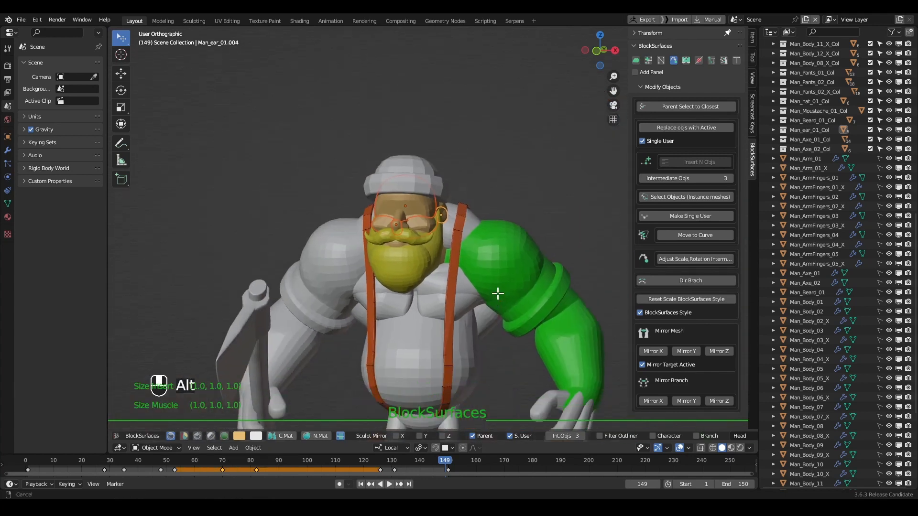
{"action": "middle_click_drag", "start_coordinate": [498, 293], "coordinate": [424, 264]}
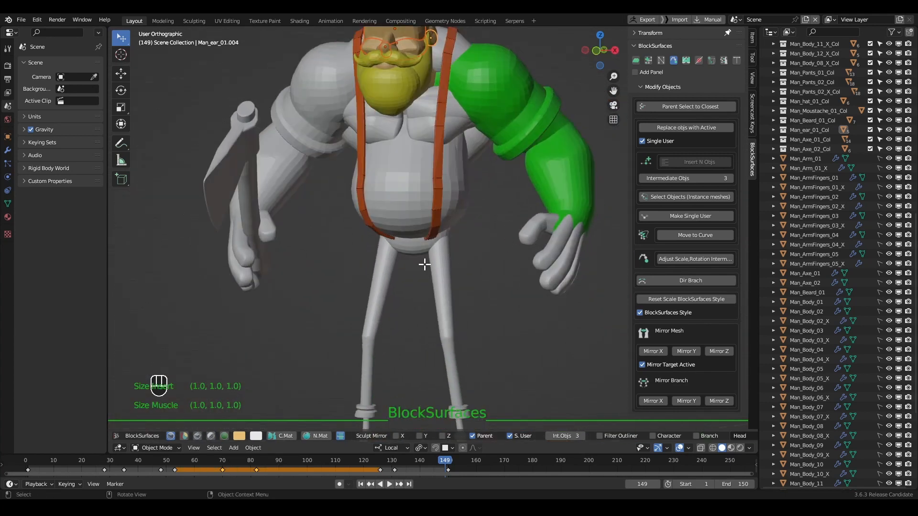
- Select a block of the uncoloured arm, the belly block and the green arm block, and copy the active block's material to the others
{"action": "left_click", "coordinate": [318, 151]}
{"action": "left_click", "coordinate": [418, 199], "text": "shift"}
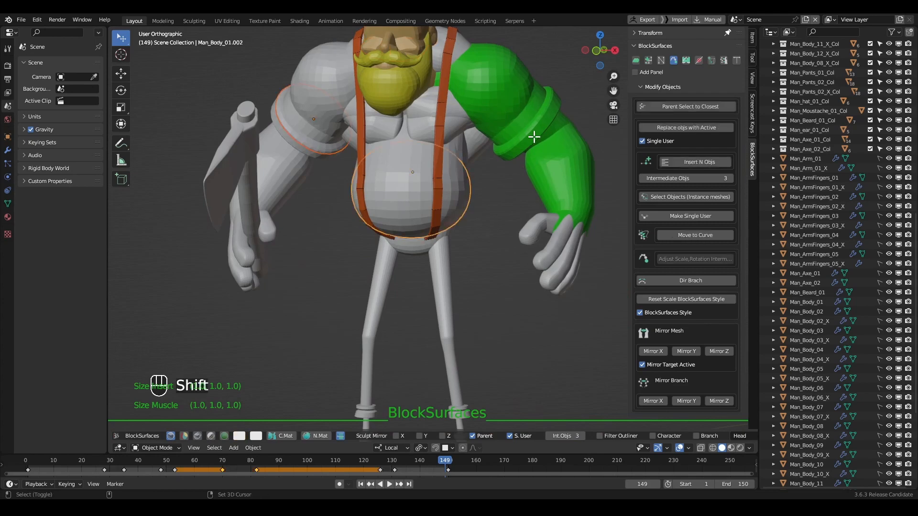
{"action": "left_click", "coordinate": [542, 156], "text": "shift"}
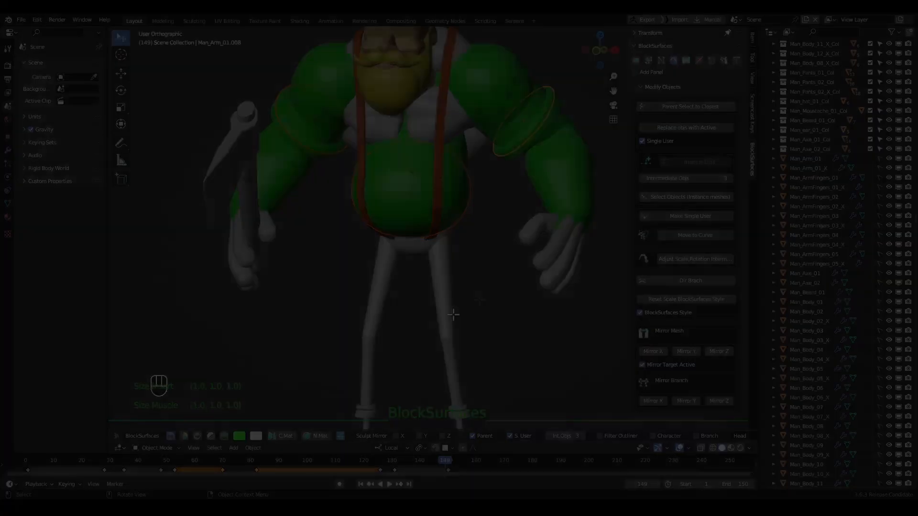
- Select the Man_Arm_01 surface and inspect its Bloksurfaces GN modifier
{"action": "scroll", "coordinate": [811, 307], "scroll_direction": "down", "scroll_amount": 10}
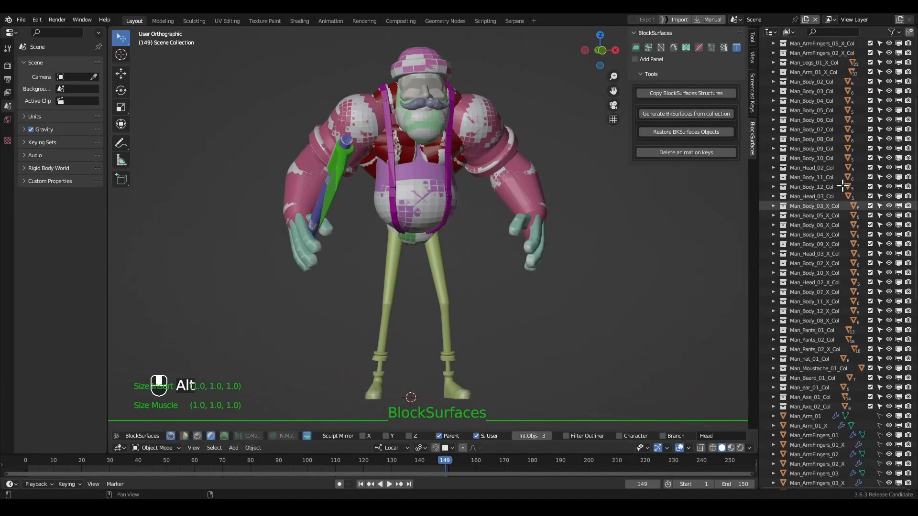
{"action": "left_click", "coordinate": [811, 308]}
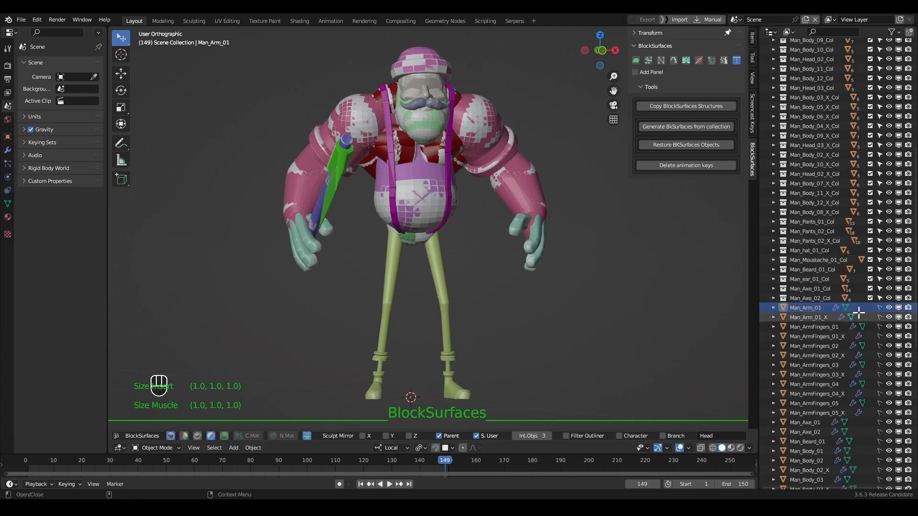
{"action": "key", "text": "alt+2"}
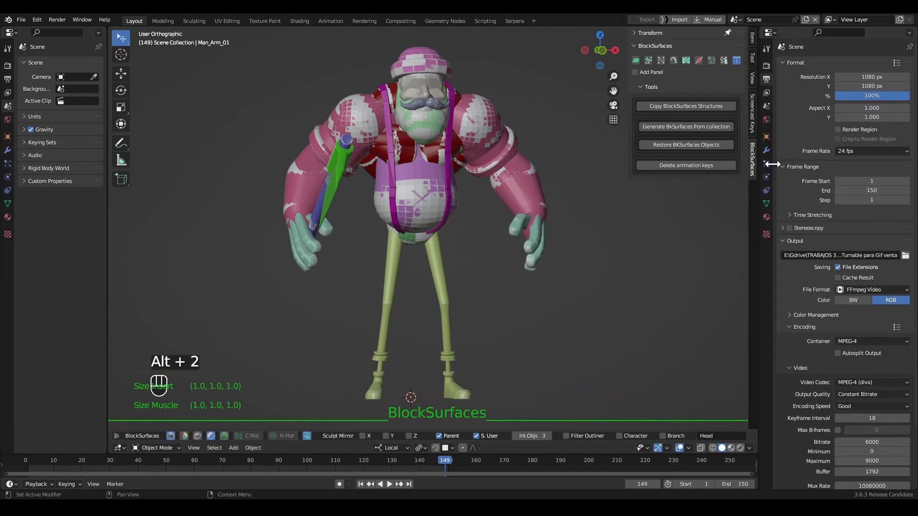
{"action": "left_click", "coordinate": [767, 150]}
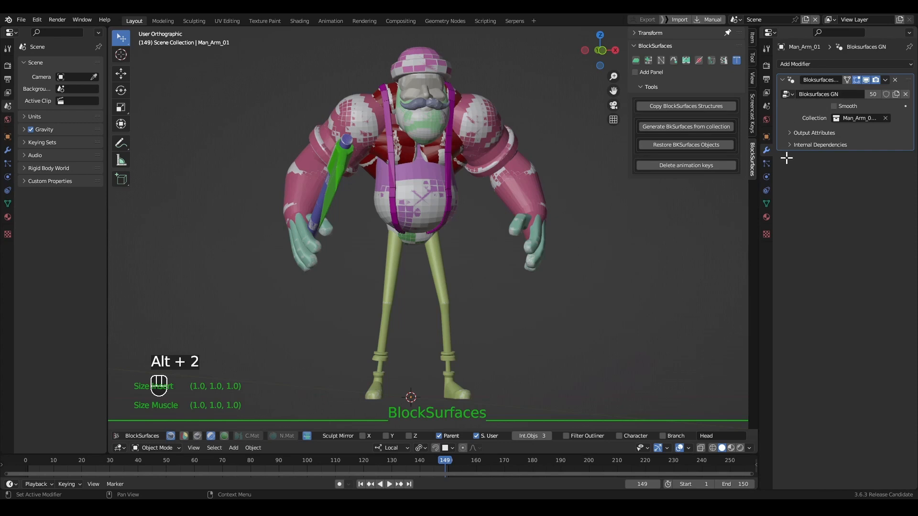
{"action": "key", "text": "alt+1"}
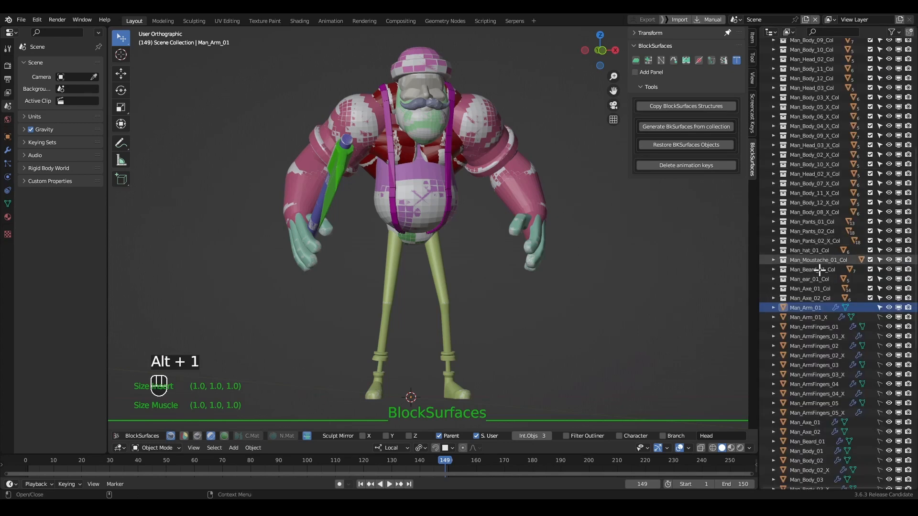
- Delete the node groups BlokCurve GN, BlokFlat GN, Bloksurfaces GN, BsMat GN and g from the Blender file data
{"action": "scroll", "coordinate": [812, 180], "scroll_direction": "up", "scroll_amount": 2}
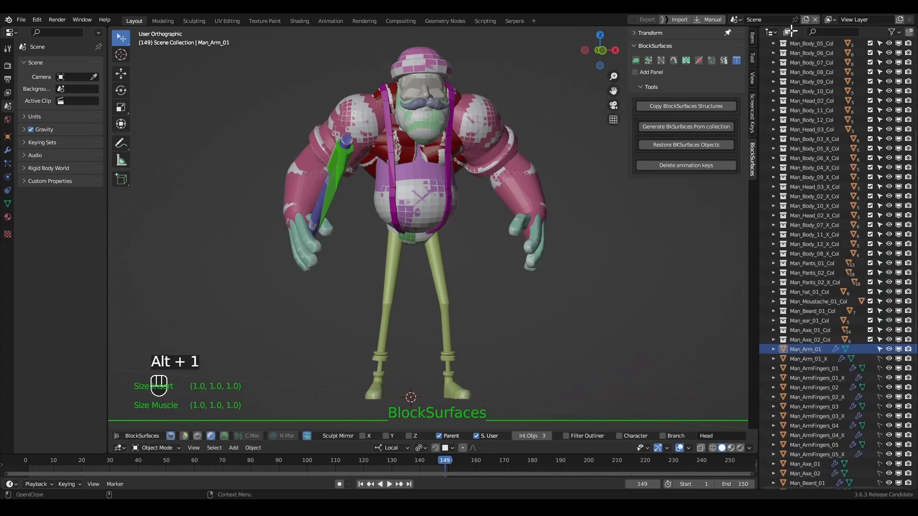
{"action": "left_click", "coordinate": [788, 32]}
{"action": "left_click", "coordinate": [811, 75]}
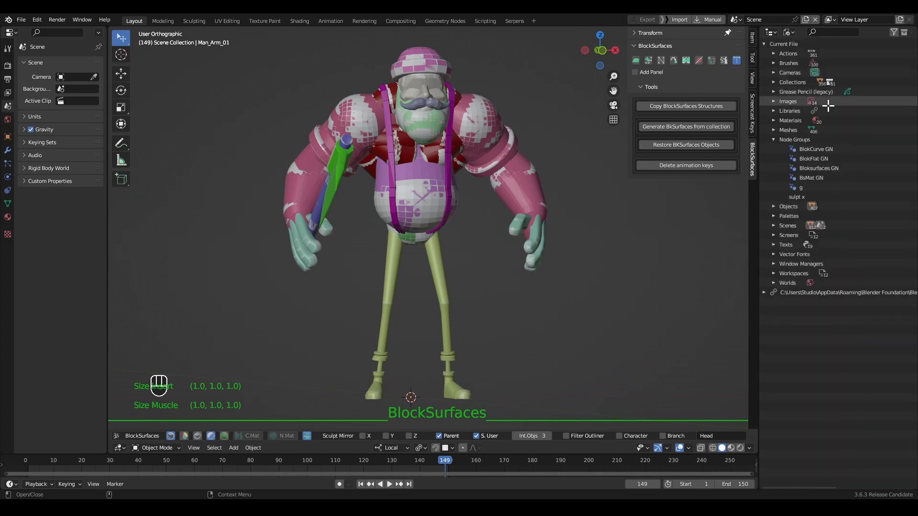
{"action": "left_click", "coordinate": [816, 149]}
{"action": "left_click", "coordinate": [803, 188], "text": "shift"}
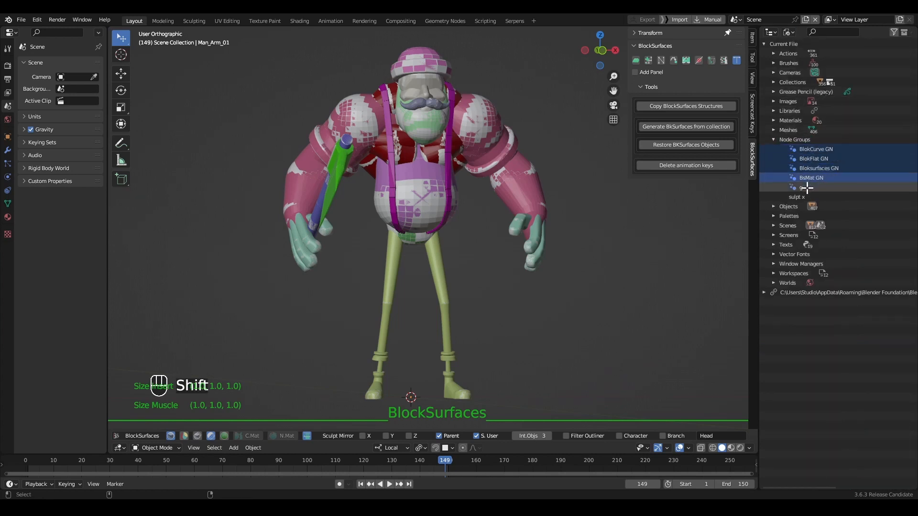
{"action": "right_click", "coordinate": [824, 168]}
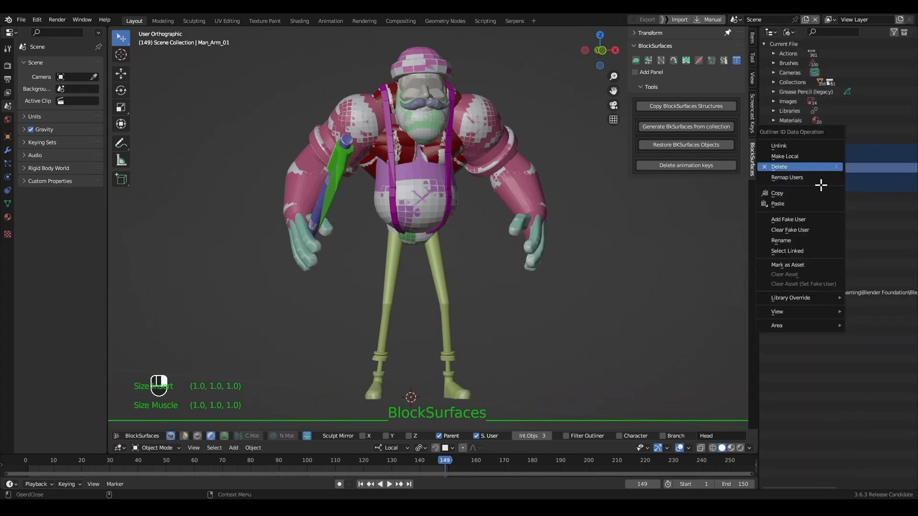
{"action": "left_click", "coordinate": [794, 167]}
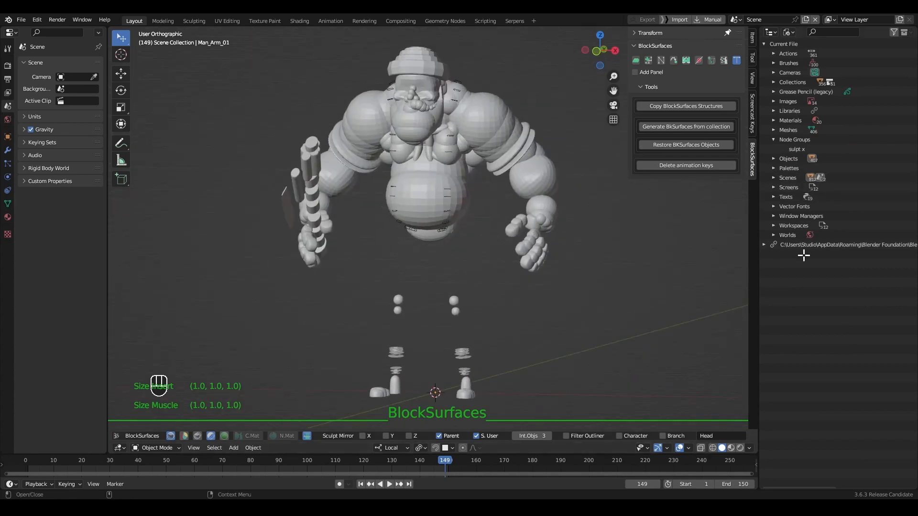
- Return the outliner to the View Layer display and inspect the geometry nodes modifier of the Man_Arm_01 surface
{"action": "left_click", "coordinate": [773, 139]}
{"action": "left_click", "coordinate": [789, 32]}
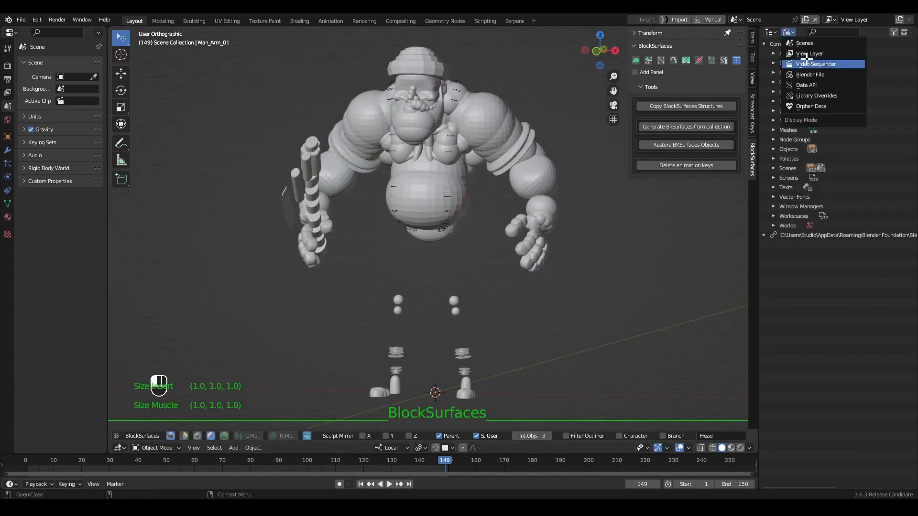
{"action": "left_click", "coordinate": [808, 53]}
{"action": "scroll", "coordinate": [829, 108], "scroll_direction": "down", "scroll_amount": 5}
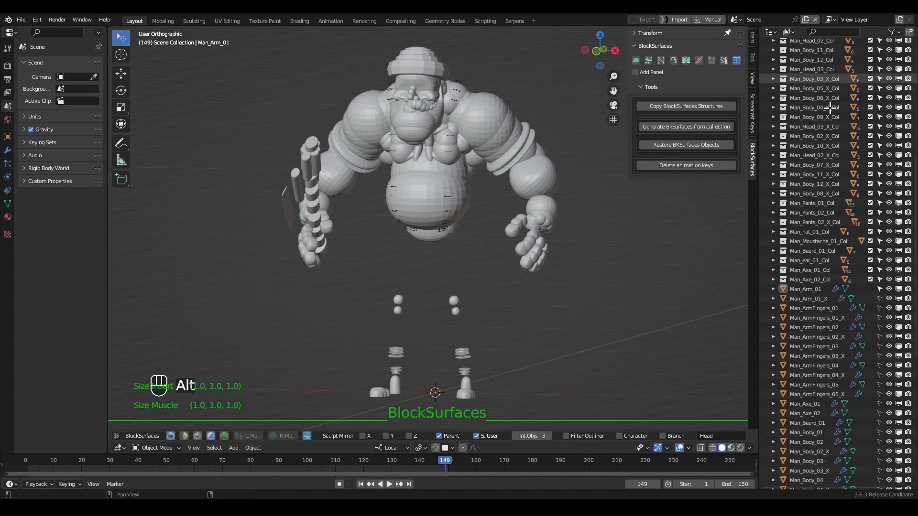
{"action": "scroll", "coordinate": [829, 108], "scroll_direction": "down", "scroll_amount": 4}
{"action": "left_click", "coordinate": [808, 209]}
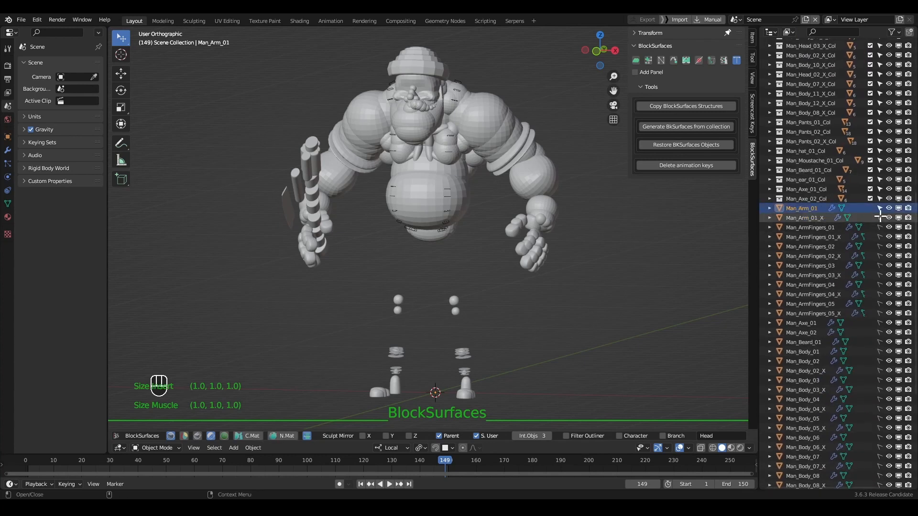
{"action": "key", "text": "alt+2"}
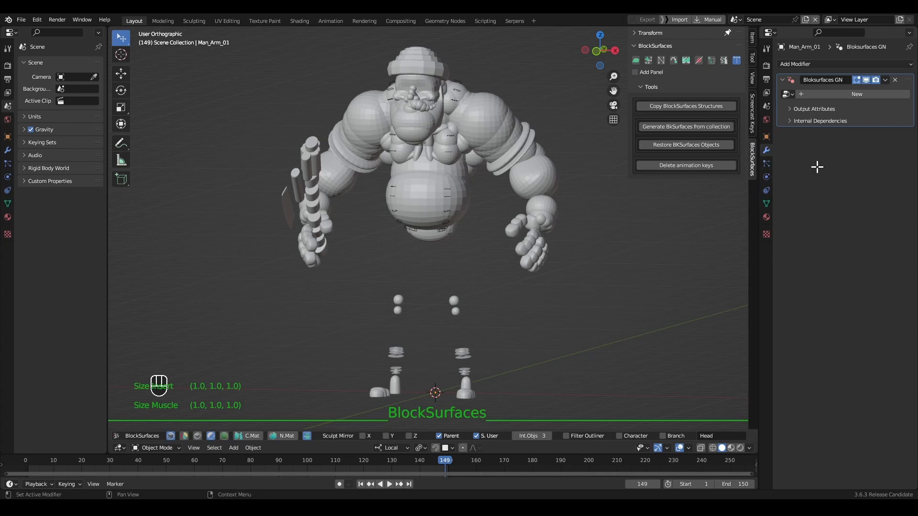
{"action": "key", "text": "alt+1"}
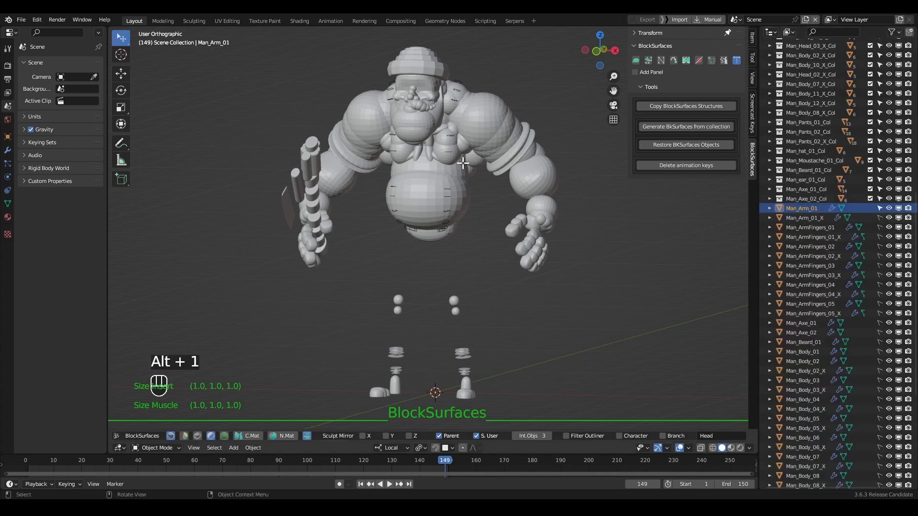
- Restore the character's surfaces with Restore BKSurfaces Objects
{"action": "mouse_move", "coordinate": [476, 266]}
{"action": "middle_mouse_down"}
{"action": "mouse_move", "coordinate": [506, 260]}
{"action": "mouse_move", "coordinate": [475, 273]}
{"action": "middle_mouse_up"}
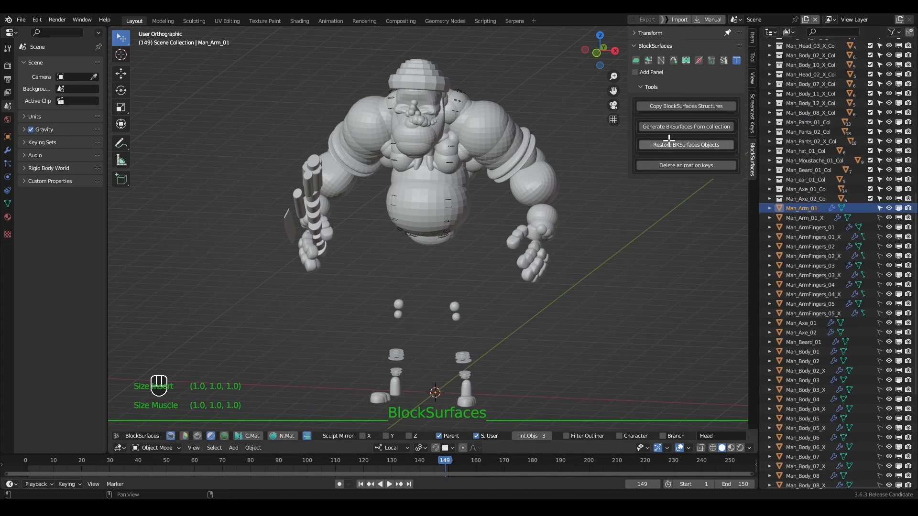
{"action": "middle_click_drag", "start_coordinate": [526, 162], "coordinate": [578, 188]}
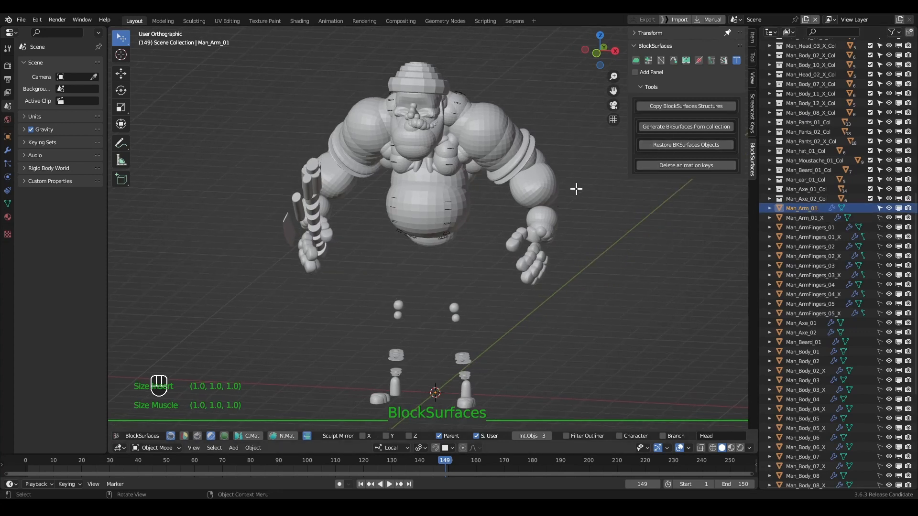
{"action": "left_click", "coordinate": [692, 144]}
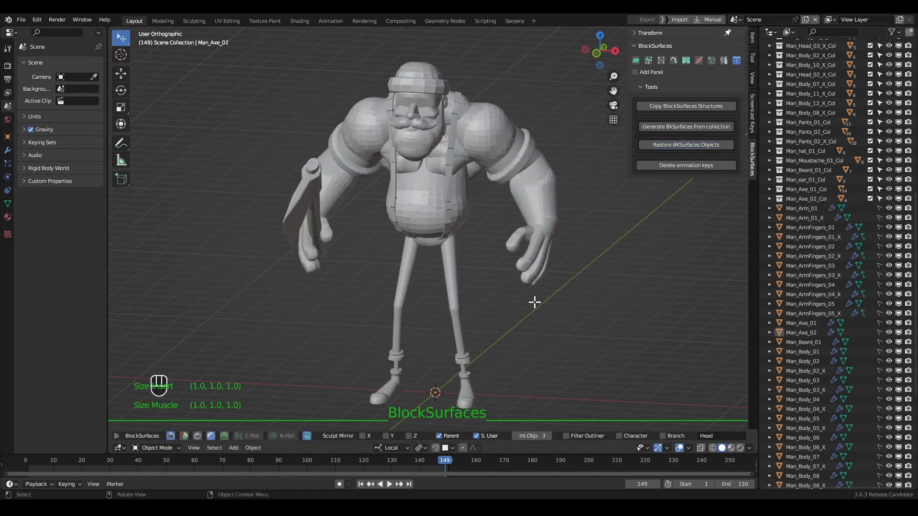
{"action": "middle_click_drag", "start_coordinate": [540, 268], "coordinate": [536, 232]}
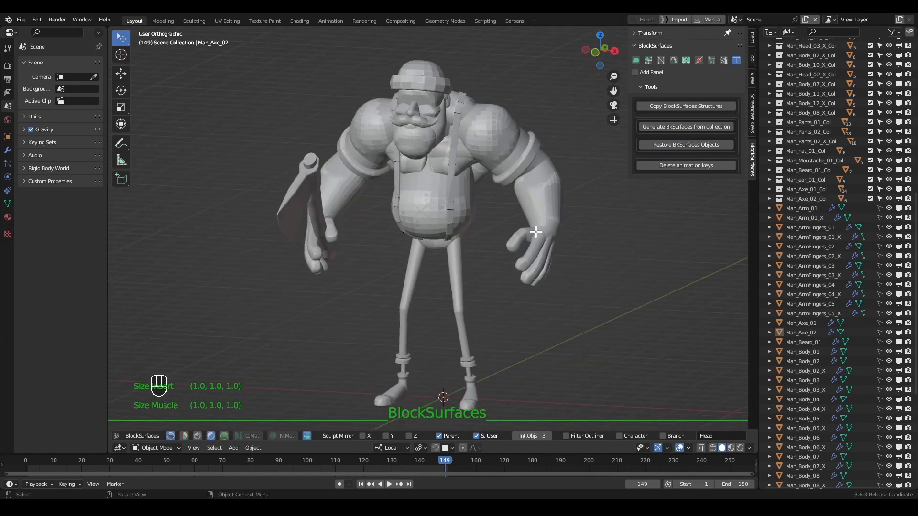
- Colour the surfaces of both arms green
{"action": "left_click", "coordinate": [501, 137]}
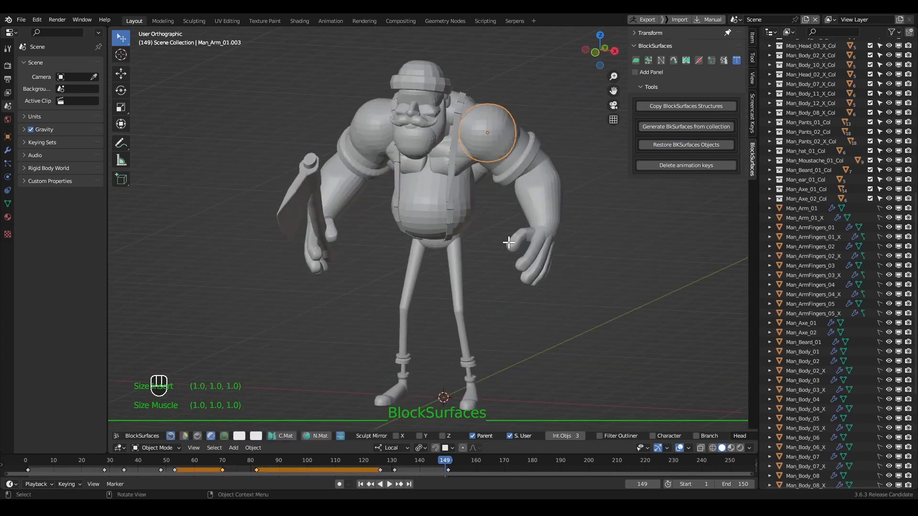
{"action": "left_click", "coordinate": [240, 435]}
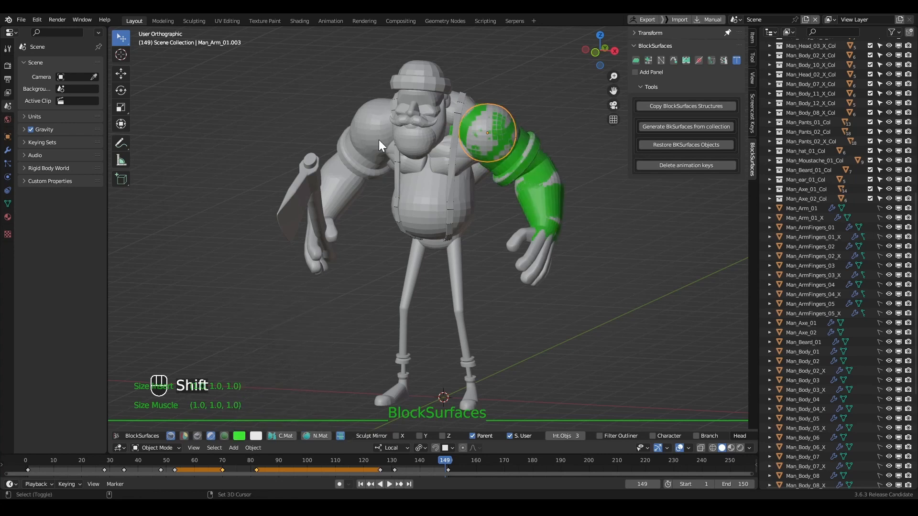
{"action": "left_click", "coordinate": [360, 135], "text": "shift"}
{"action": "left_click", "coordinate": [240, 436]}
{"action": "left_click", "coordinate": [244, 315]}
- Select the knee blocks of both legs with an arm block active, and copy the green arm material to the legs
{"action": "left_click", "coordinate": [460, 311]}
{"action": "left_click", "coordinate": [405, 308], "text": "shift"}
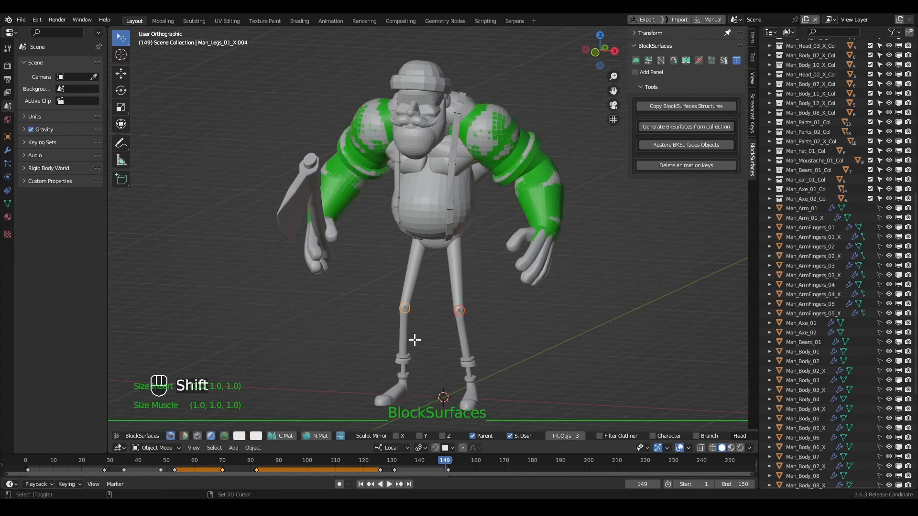
{"action": "left_click", "coordinate": [524, 166], "text": "shift"}
{"action": "left_click", "coordinate": [285, 436]}
- Colour the beard yellow and copy its material to the moustache
{"action": "left_click_drag", "start_coordinate": [424, 106], "coordinate": [438, 106], "text": "alt"}
{"action": "mouse_move", "coordinate": [448, 184]}
{"action": "middle_mouse_down"}
{"action": "mouse_move", "coordinate": [487, 164]}
{"action": "mouse_move", "coordinate": [454, 186]}
{"action": "middle_mouse_up"}
{"action": "left_click", "coordinate": [239, 435]}
{"action": "left_click_drag", "start_coordinate": [248, 336], "coordinate": [246, 347]}
{"action": "left_click", "coordinate": [284, 438]}
- Select the Man_Moustache_01 surface, inspect its Bloksurfaces GN and Mirror modifiers, and switch back to block selection
{"action": "middle_click_drag", "start_coordinate": [411, 268], "coordinate": [414, 274]}
{"action": "left_click", "coordinate": [431, 153]}
{"action": "key", "text": "alt+v"}
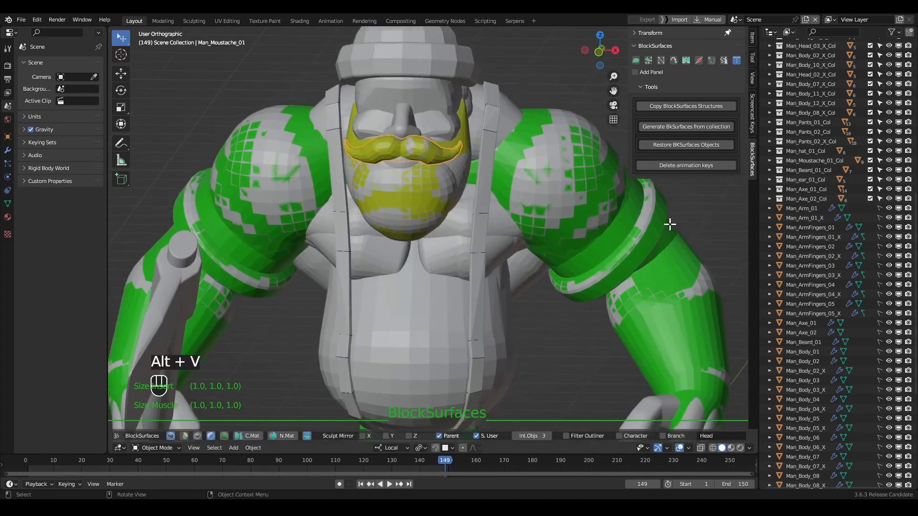
{"action": "key", "text": "f"}
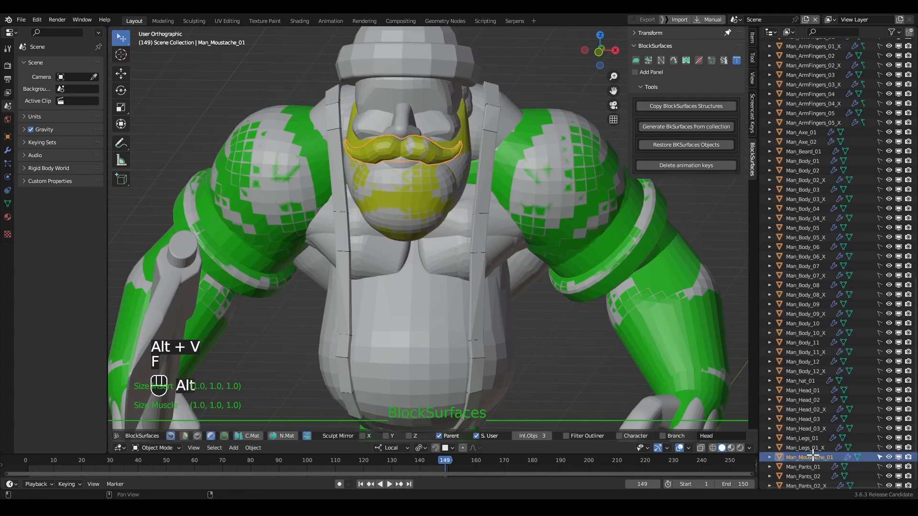
{"action": "key", "text": "alt+2"}
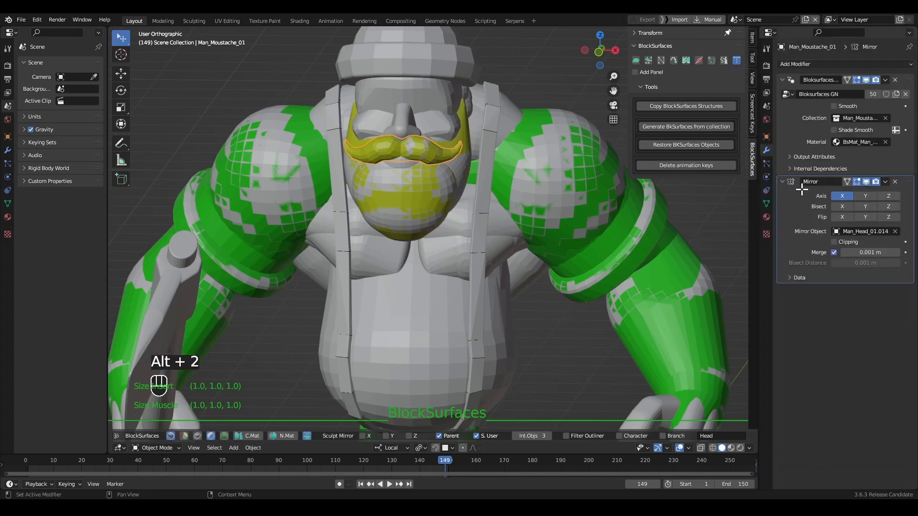
{"action": "key", "text": "alt+1"}
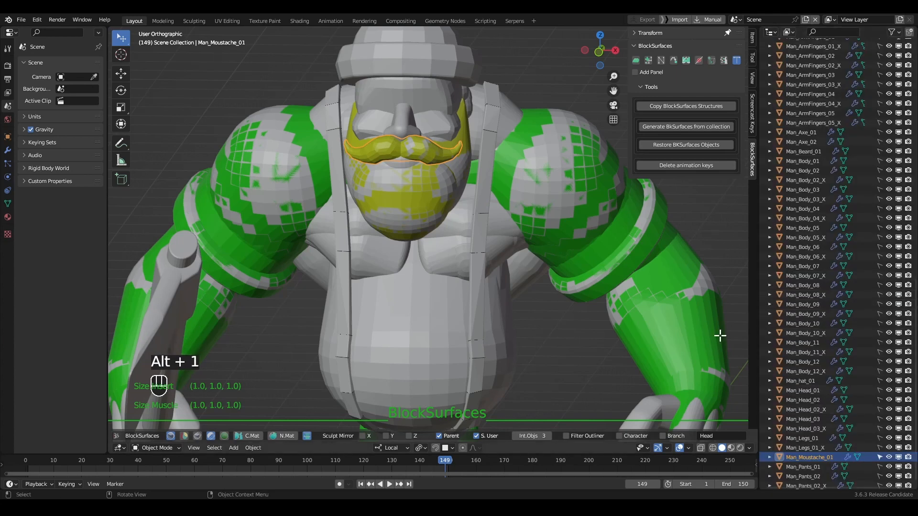
{"action": "key", "text": "alt+v"}
{"action": "scroll", "coordinate": [499, 186], "scroll_direction": "down", "scroll_amount": 3}
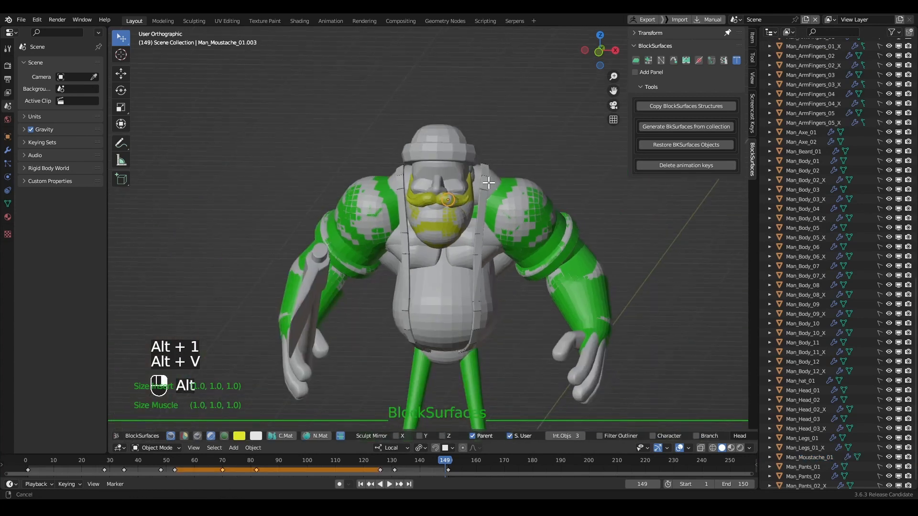
{"action": "left_click_drag", "start_coordinate": [505, 178], "coordinate": [522, 314], "text": "alt"}
{"action": "left_click", "coordinate": [522, 313]}
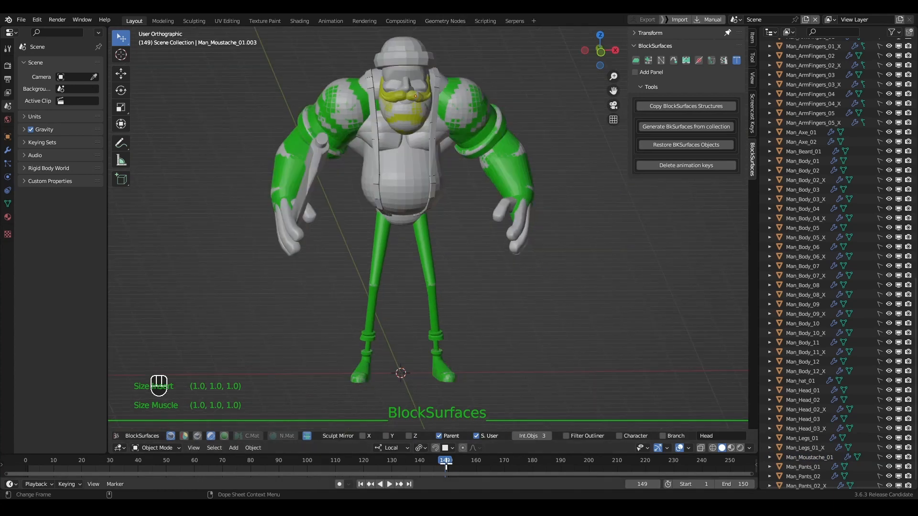
- Move the timeline to frame 80 and delete the animation keys of all the character's blocks
{"action": "left_click_drag", "start_coordinate": [352, 456], "coordinate": [327, 464]}
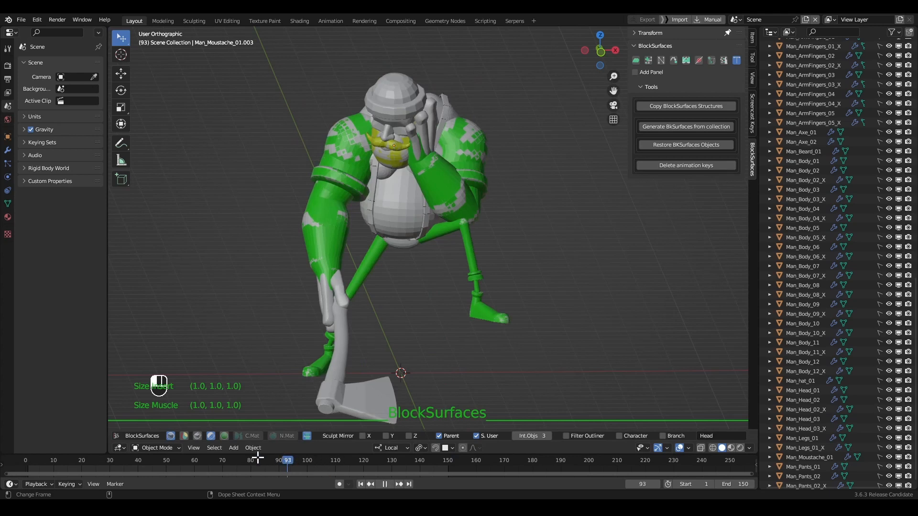
{"action": "mouse_move", "coordinate": [257, 458]}
{"action": "left_mouse_down"}
{"action": "mouse_move", "coordinate": [127, 457]}
{"action": "mouse_move", "coordinate": [251, 459]}
{"action": "left_mouse_up"}
{"action": "mouse_move", "coordinate": [521, 288]}
{"action": "middle_mouse_down"}
{"action": "mouse_move", "coordinate": [544, 283]}
{"action": "mouse_move", "coordinate": [509, 289]}
{"action": "middle_mouse_up"}
{"action": "key", "text": "a"}
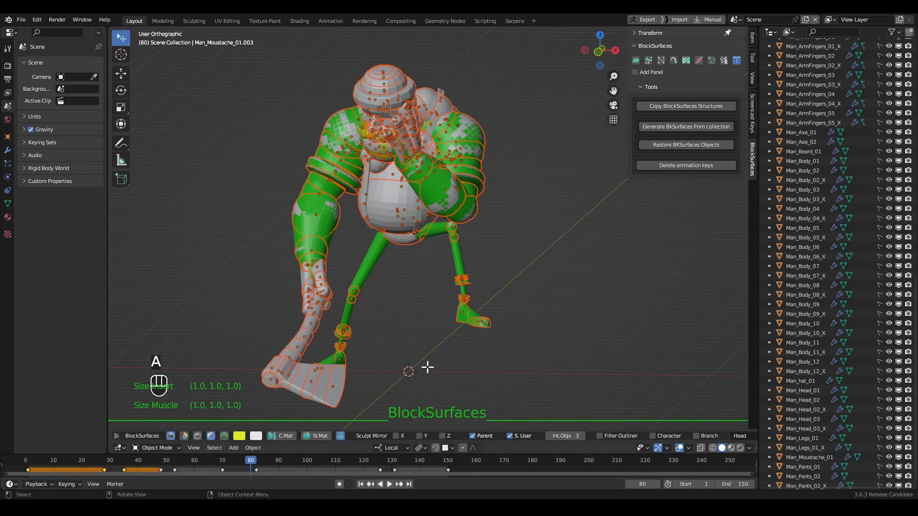
{"action": "left_click", "coordinate": [709, 165]}
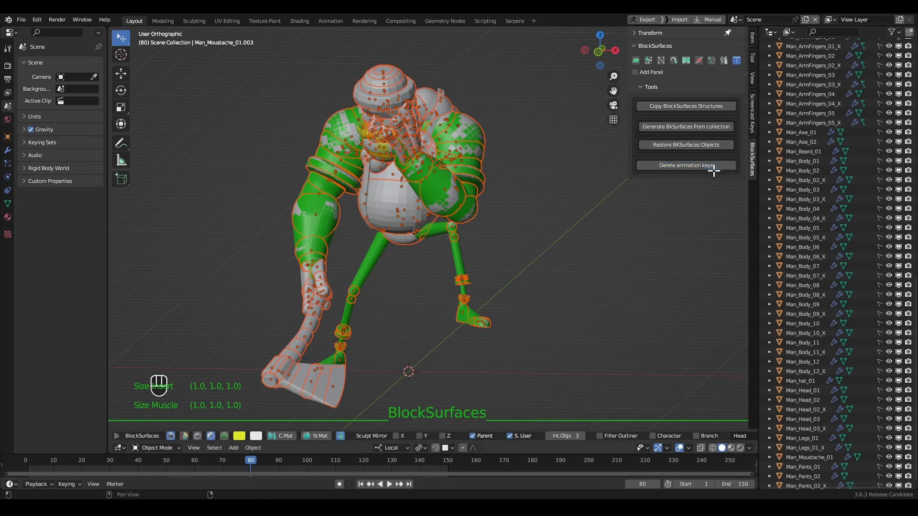
- Check the arm and belly blocks for remaining animation keys, and clear the selection
{"action": "left_click", "coordinate": [520, 204]}
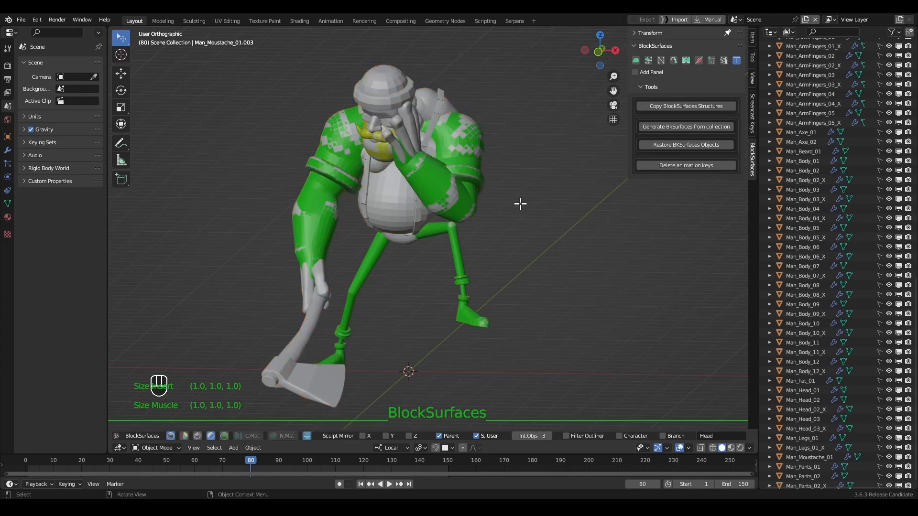
{"action": "left_click", "coordinate": [478, 152]}
{"action": "left_click", "coordinate": [400, 210]}
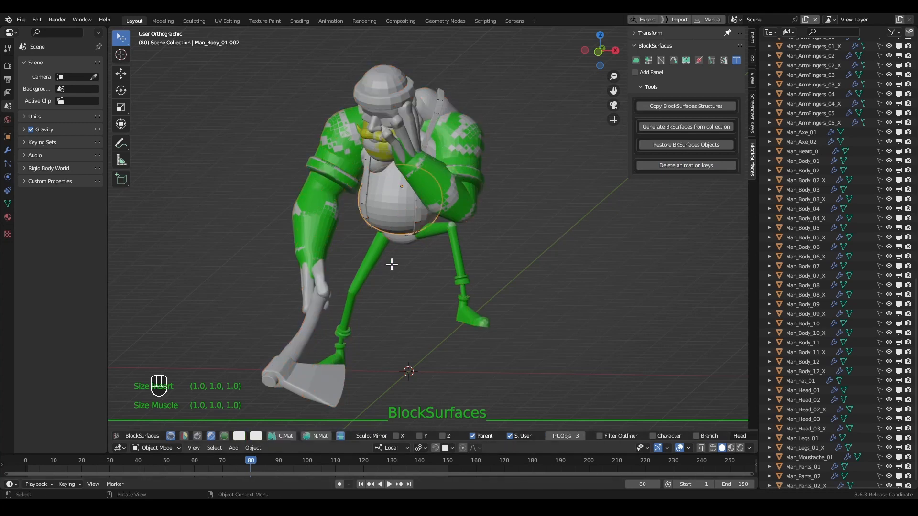
{"action": "left_click", "coordinate": [521, 277]}
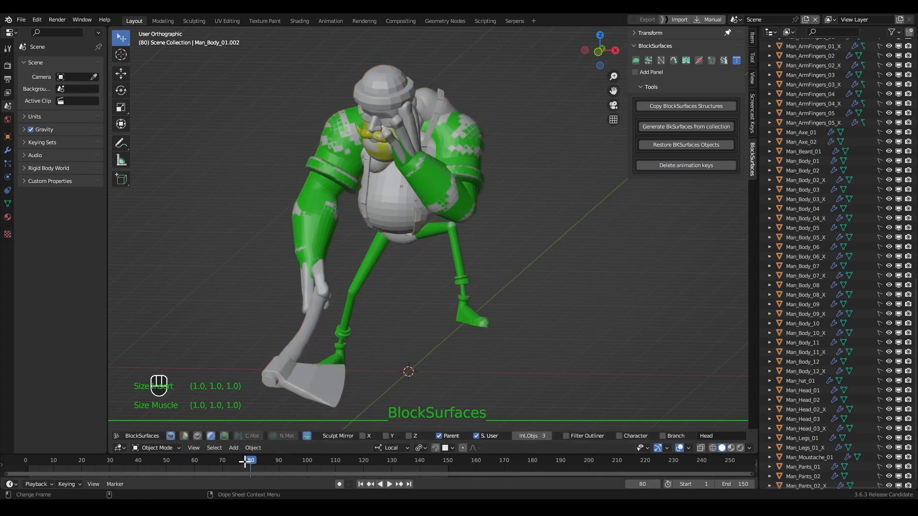